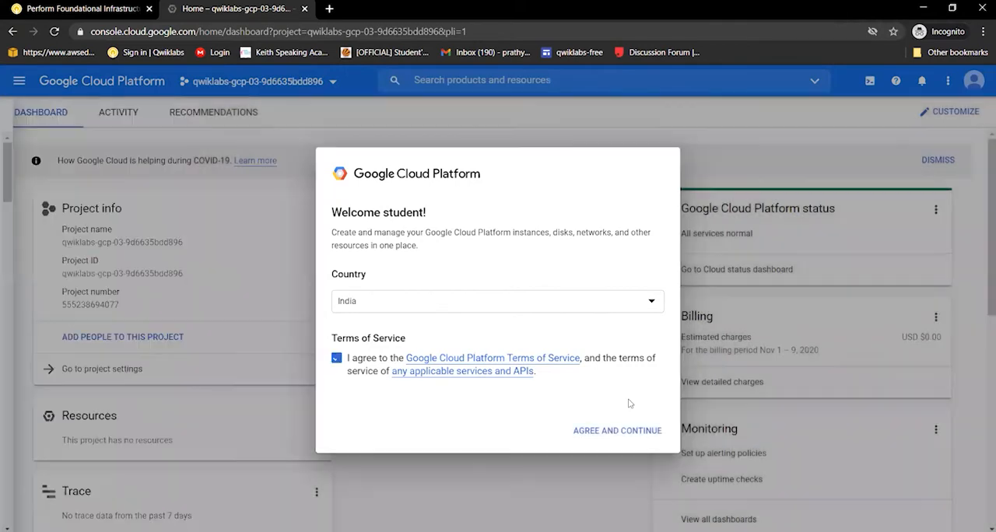
Accept the Google Cloud Platform terms of service and open the Cloud Storage browser
click(638, 436)
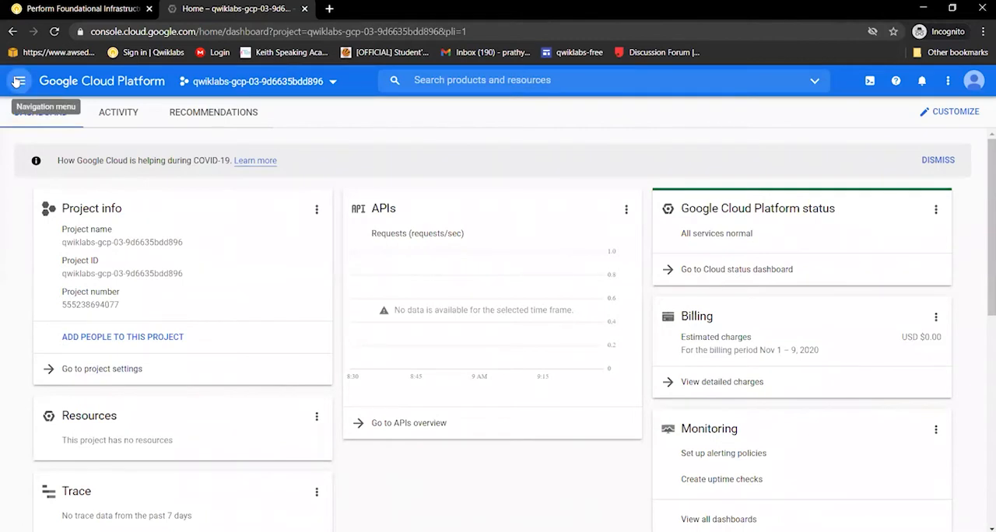
click(17, 82)
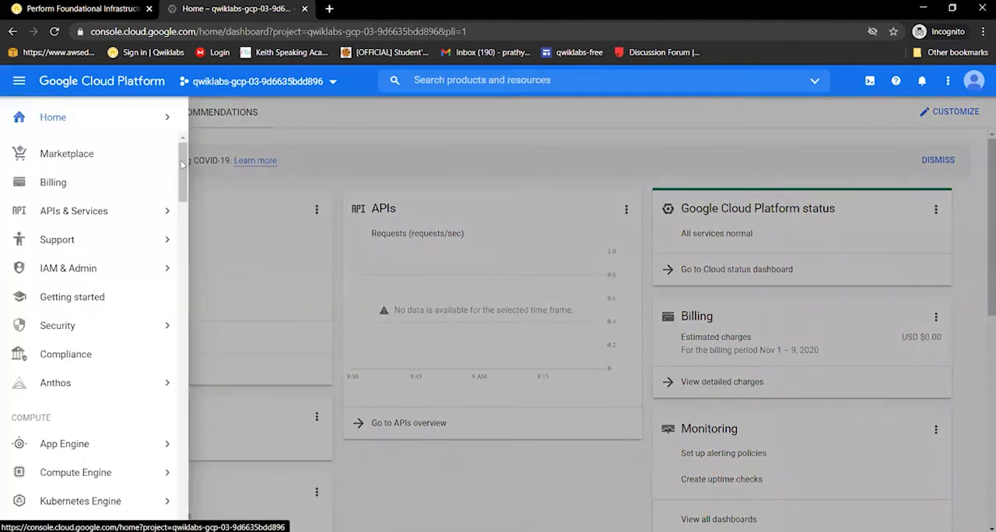
scroll(185, 218, down, 5)
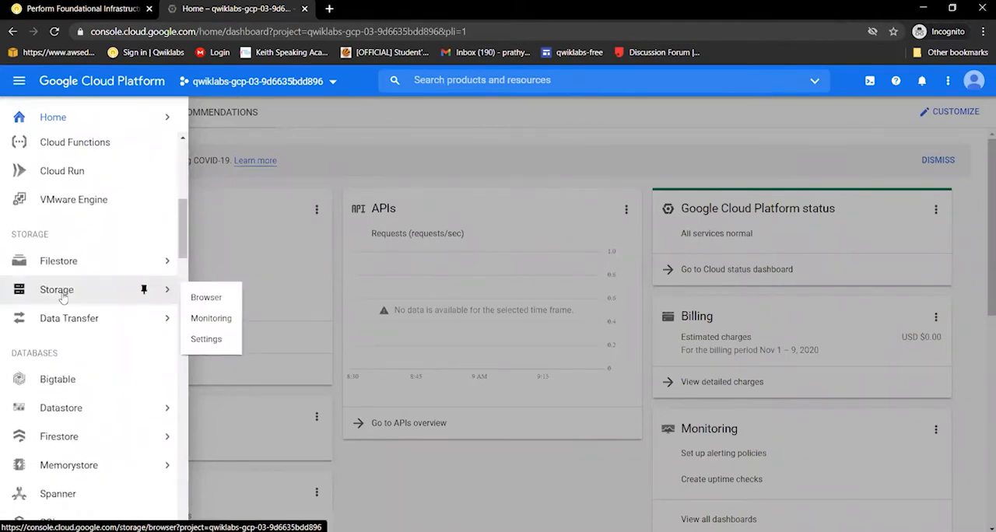
click(62, 298)
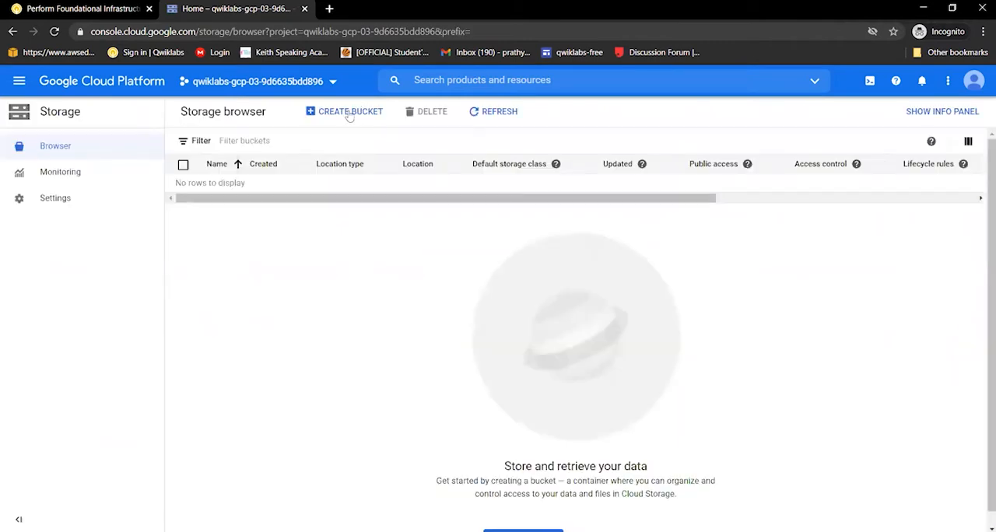
Start a new storage bucket and name it with the project ID from the lab page, qwiklabs-gcp-03-9d6635bdd896
click(357, 114)
click(357, 114)
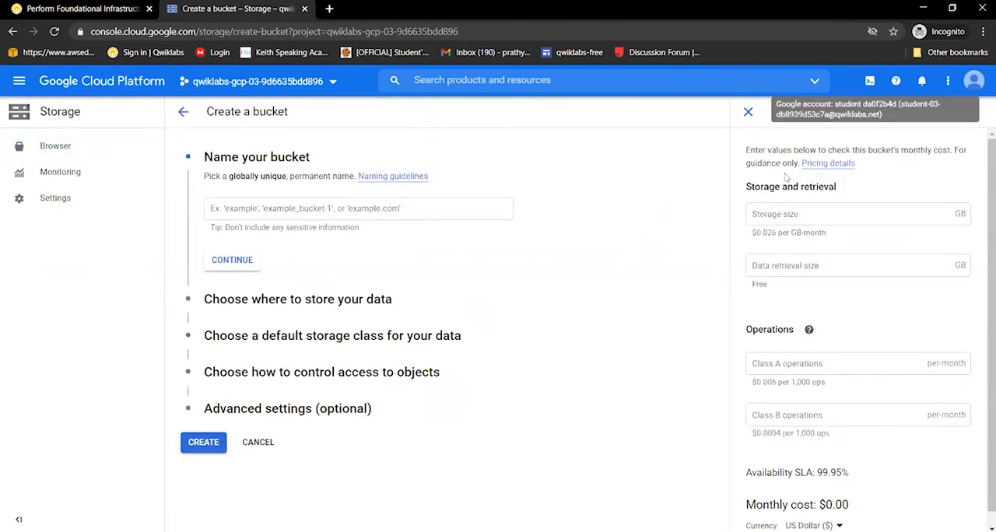
click(245, 215)
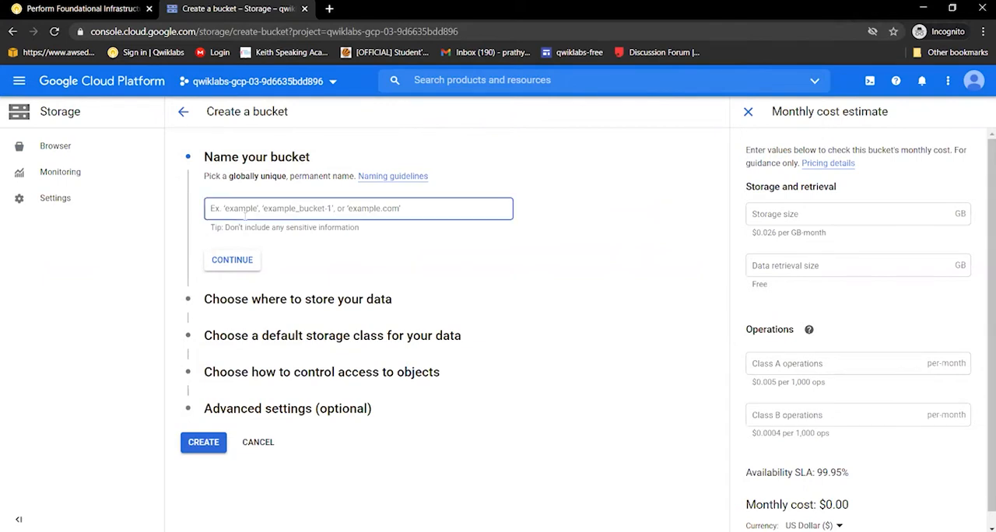
click(83, 13)
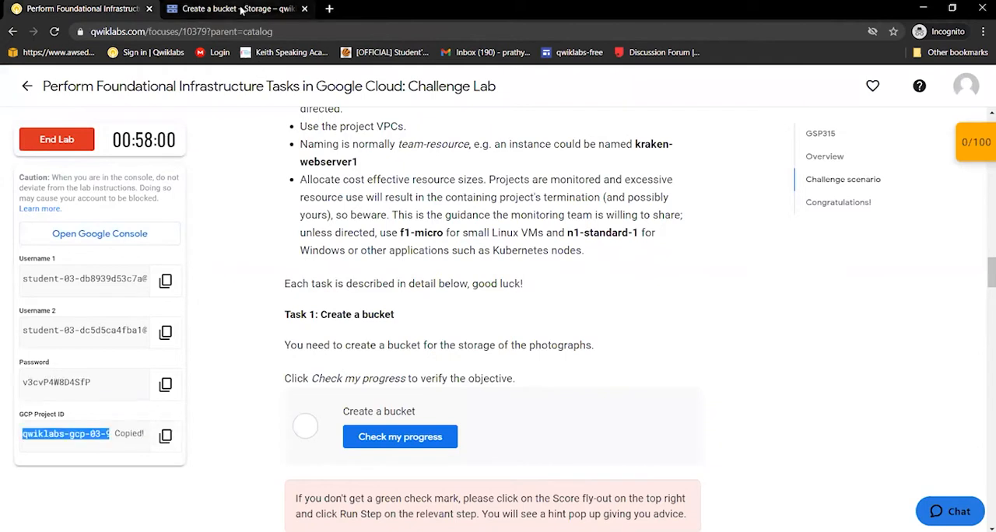
click(241, 10)
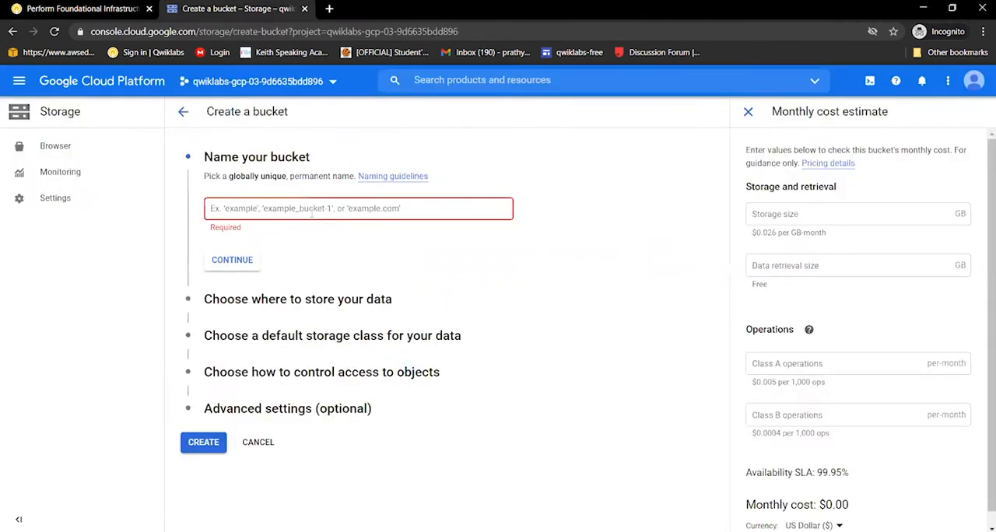
text(qwiklabs-gcp-03-9d6635bdd896)
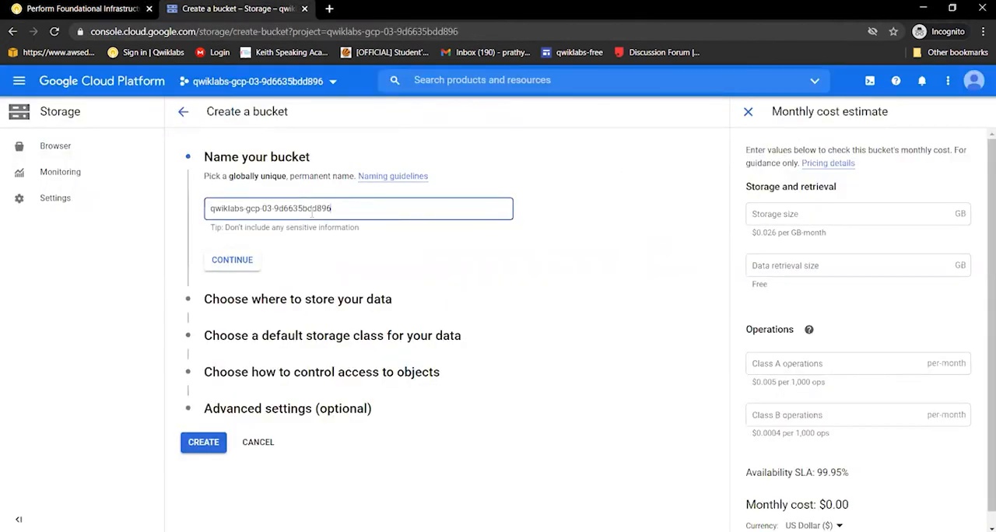
click(233, 261)
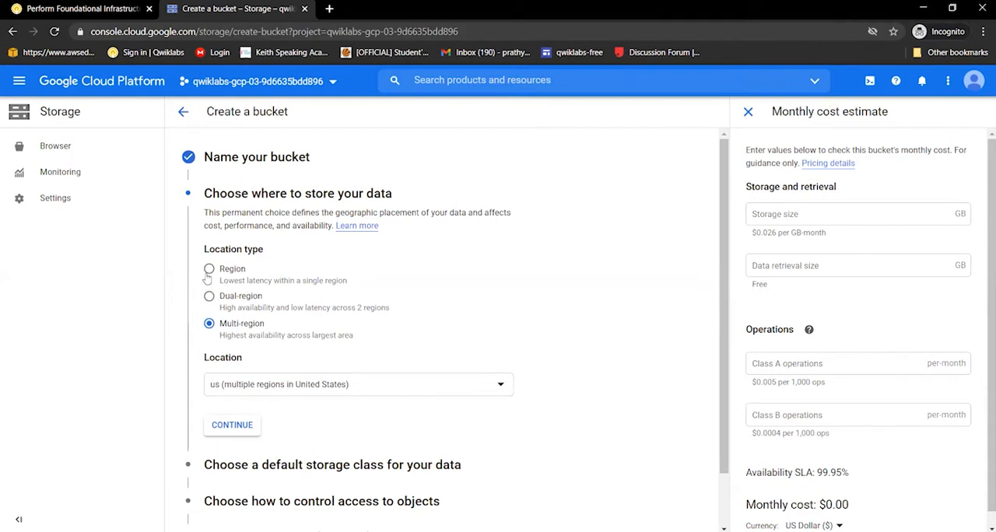
Set the bucket's location type to Region in us-east1 (South Carolina) and create the bucket with the remaining defaults
click(208, 270)
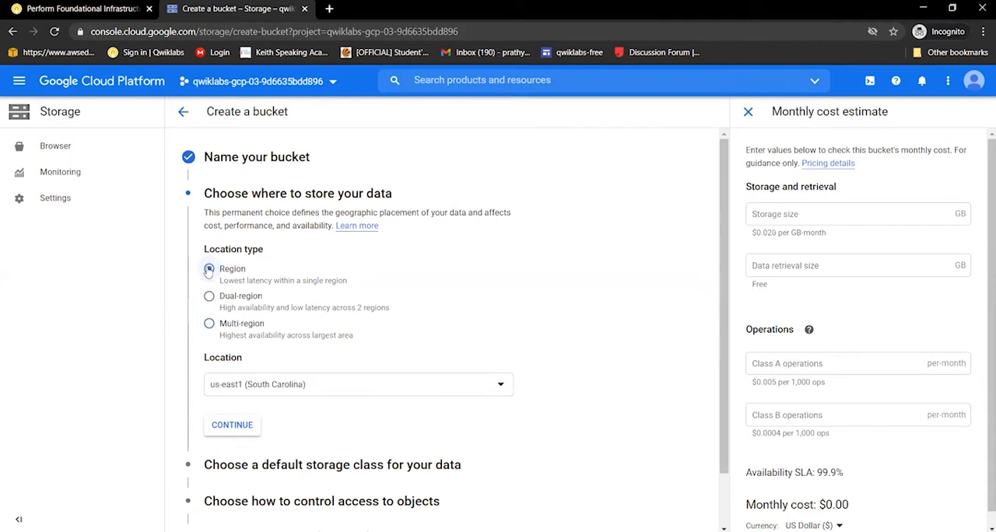
click(312, 393)
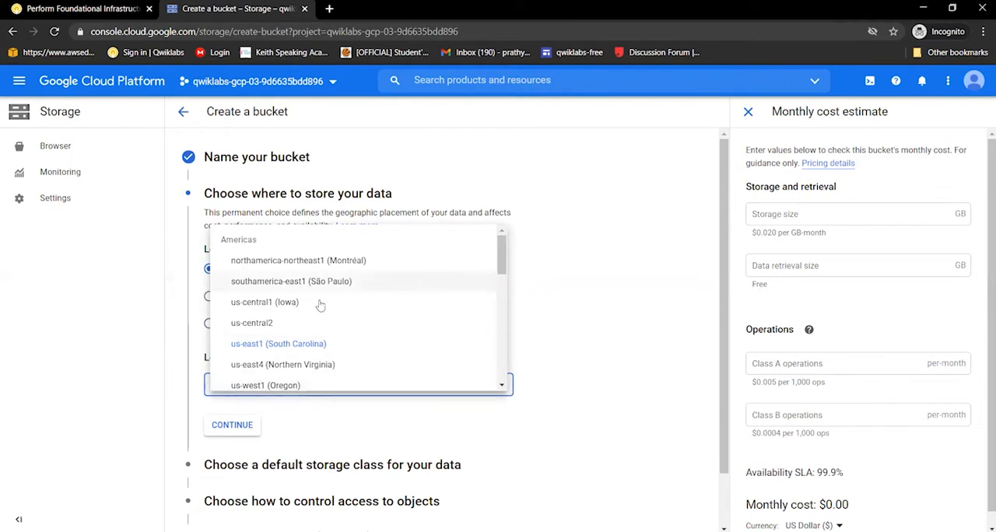
click(317, 344)
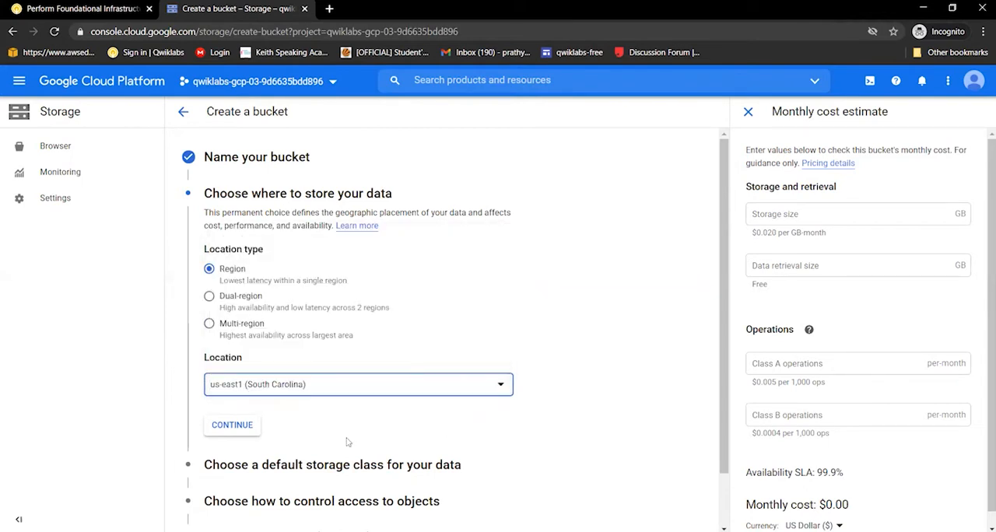
click(232, 428)
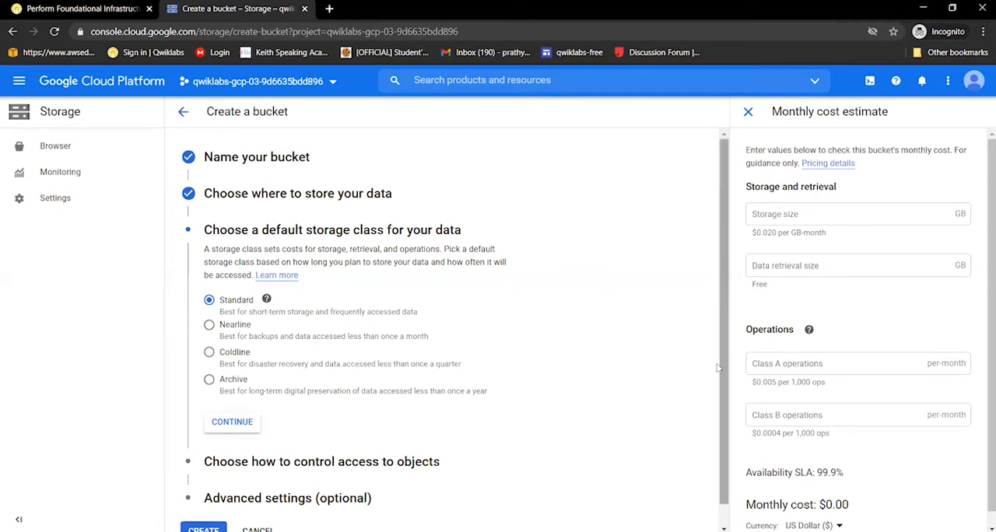
drag(724, 368, 725, 429)
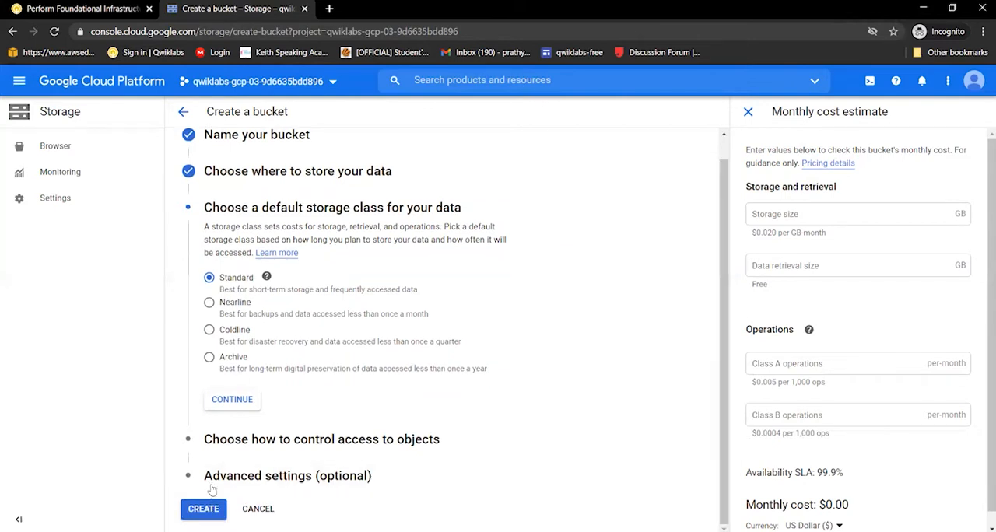
click(204, 510)
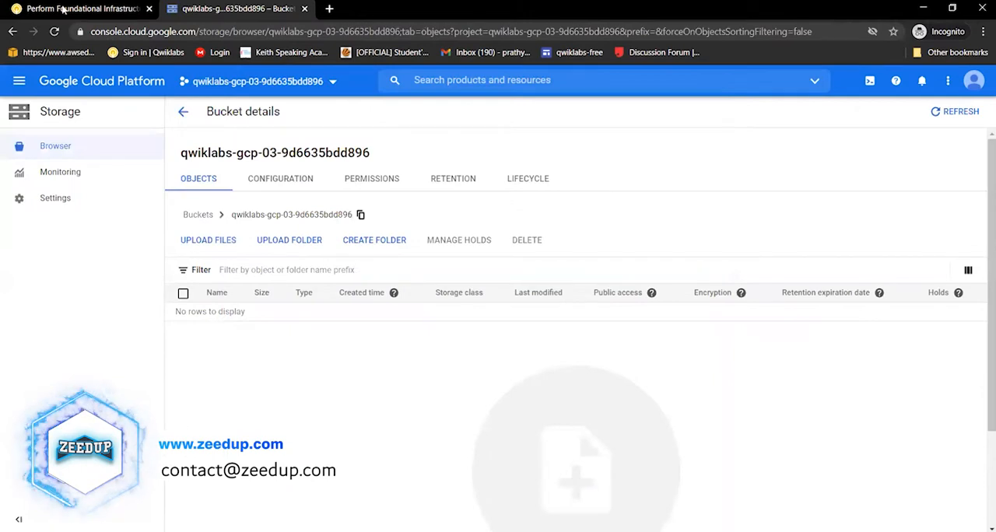
Check the progress of the Create a bucket task on the Qwiklabs lab page and view the Task 2 instructions
click(64, 8)
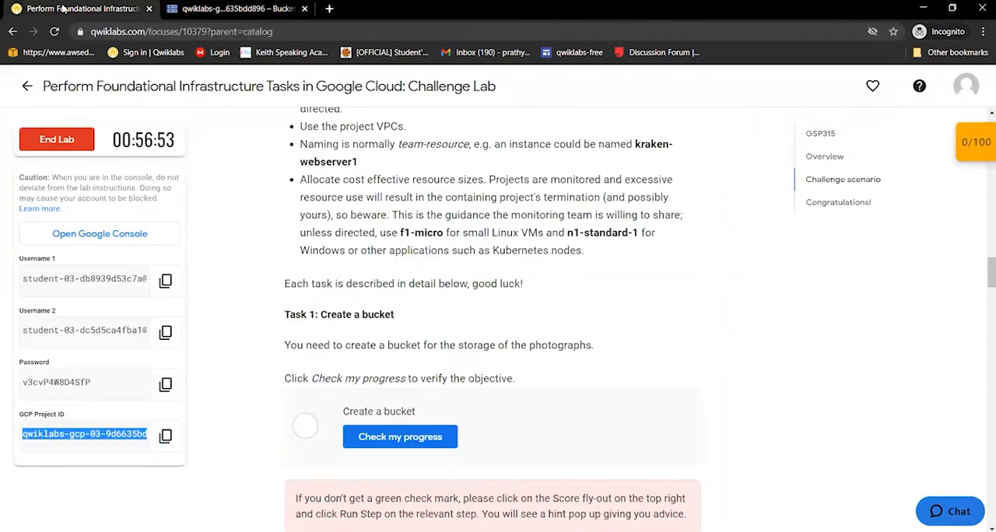
click(418, 438)
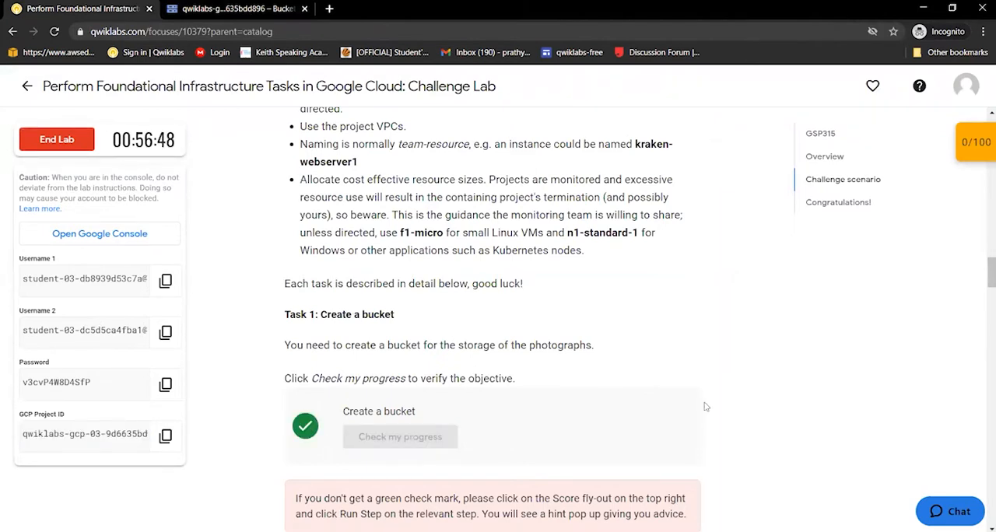
scroll(705, 406, down, 2)
scroll(706, 406, down, 1)
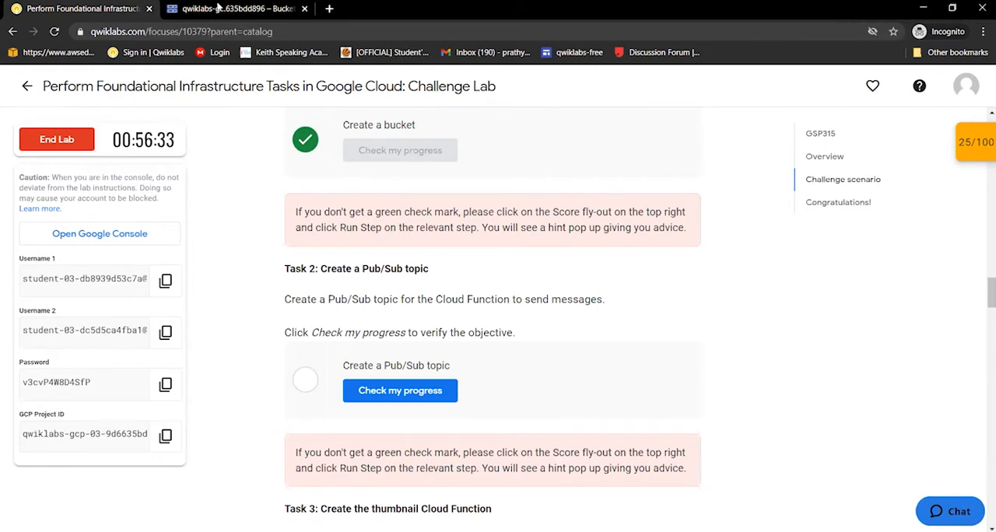
Return to the Google Cloud console and open the Pub/Sub topics page
click(218, 7)
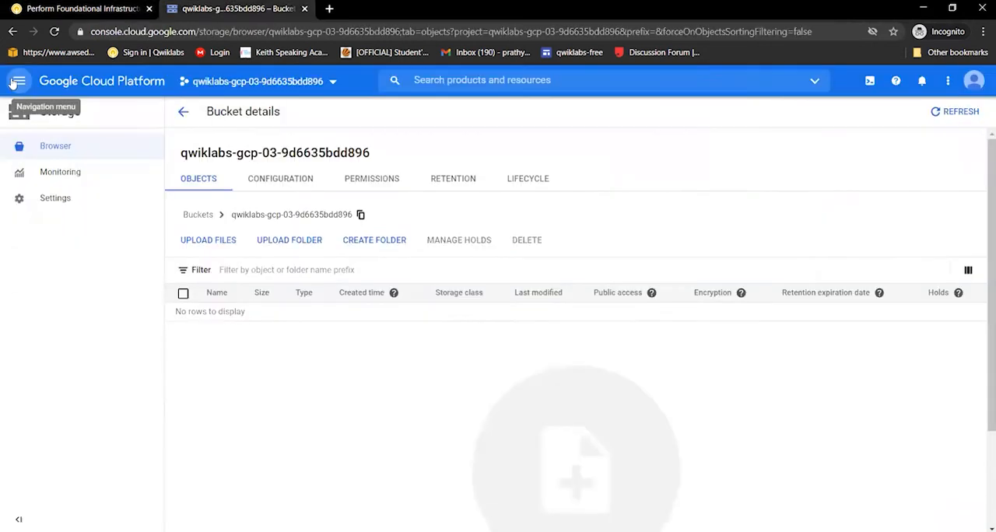
click(12, 84)
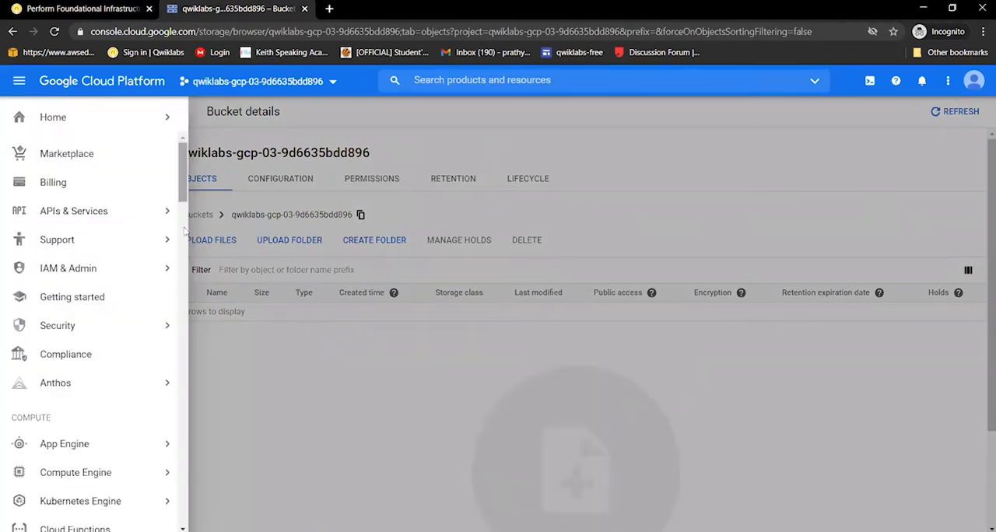
scroll(184, 233, down, 5)
scroll(183, 280, down, 3)
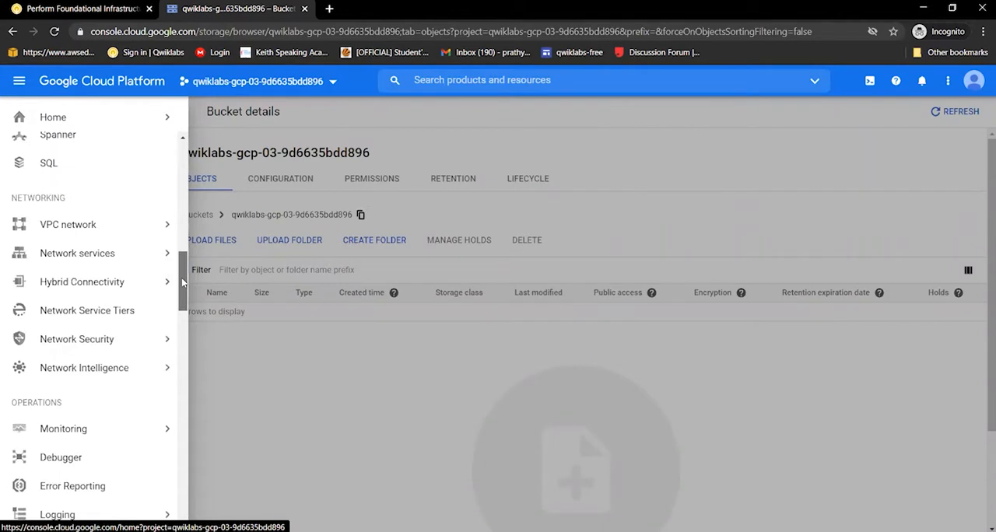
scroll(182, 284, down, 4)
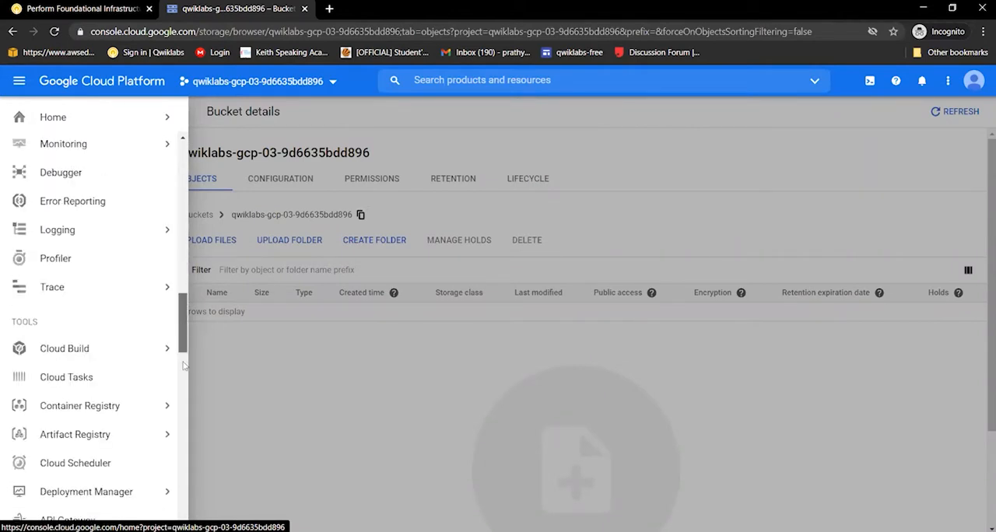
scroll(184, 366, down, 5)
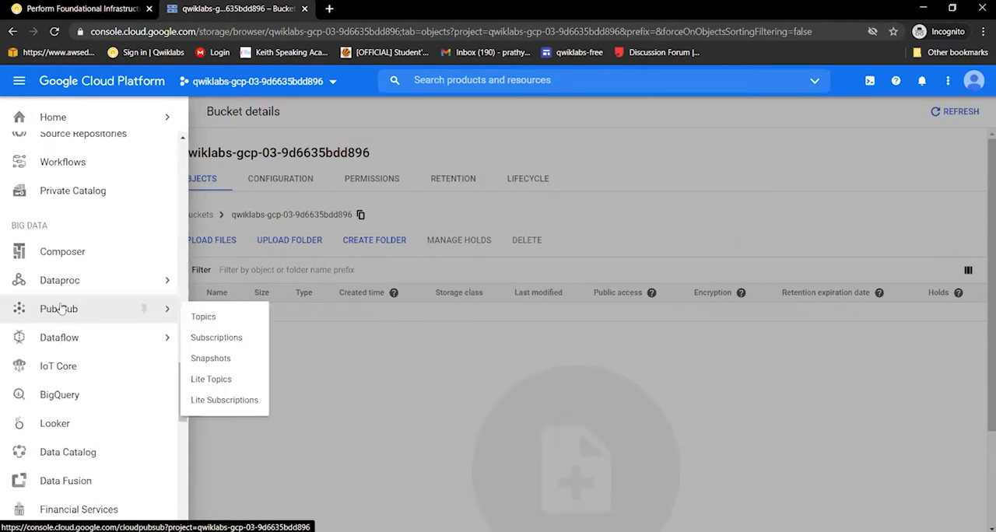
click(61, 309)
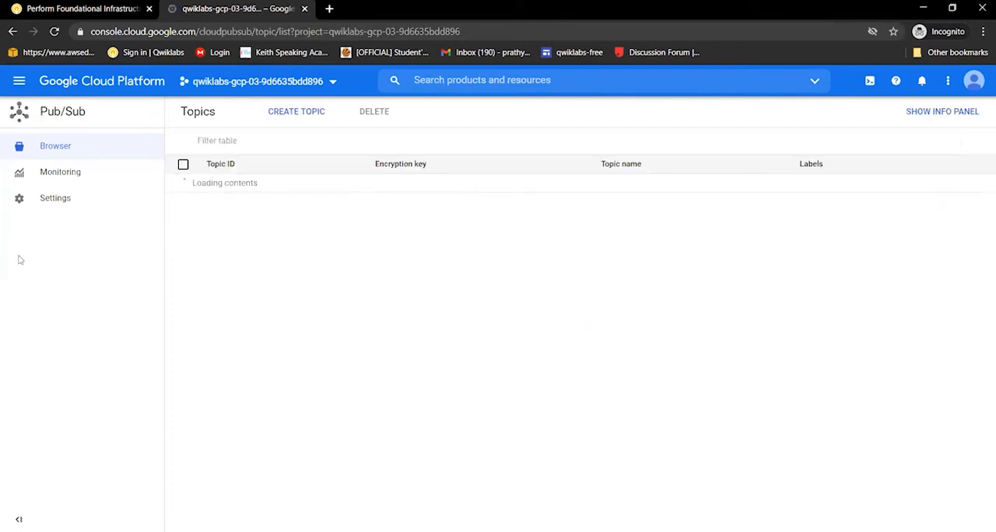
Create a Pub/Sub topic with the topic ID Jooli, without a customer-managed encryption key
click(294, 113)
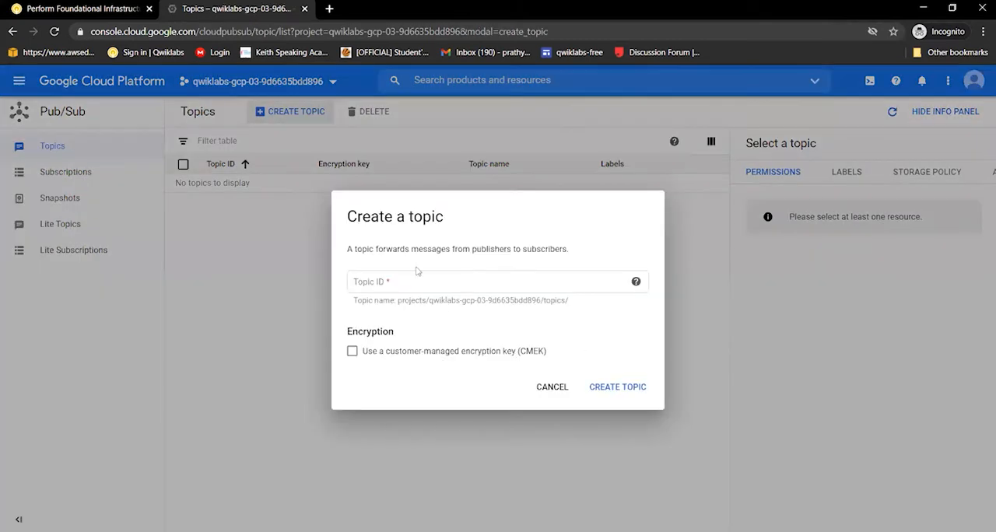
click(419, 272)
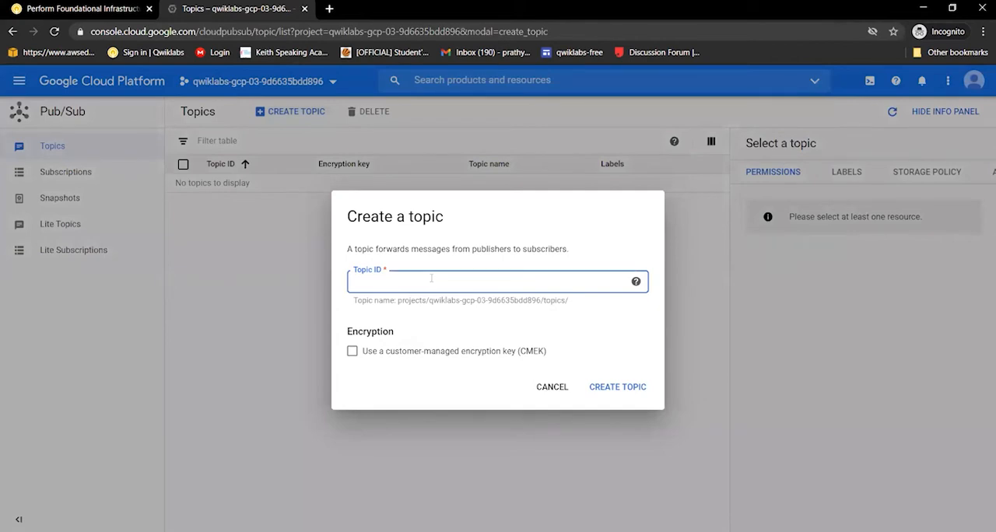
text(Joo)
key(Down)
key(Return)
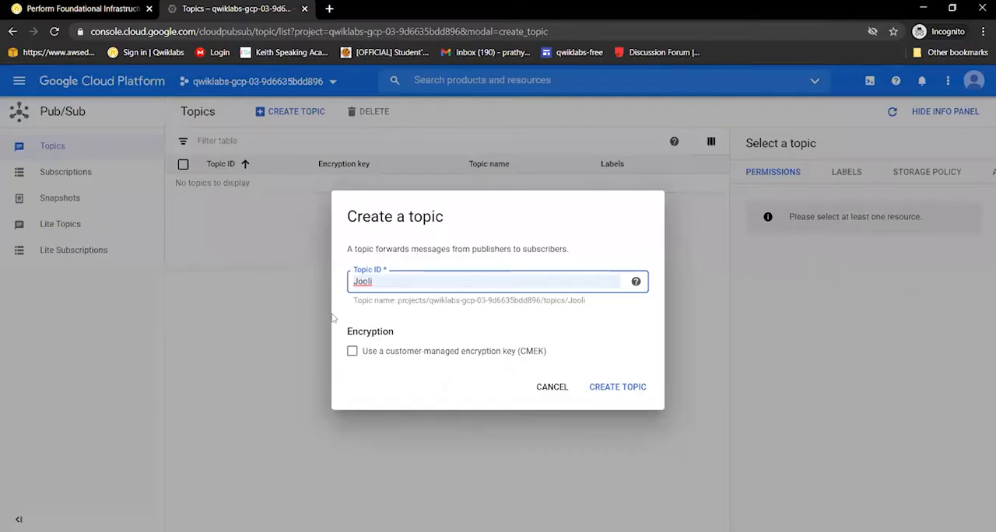
click(613, 384)
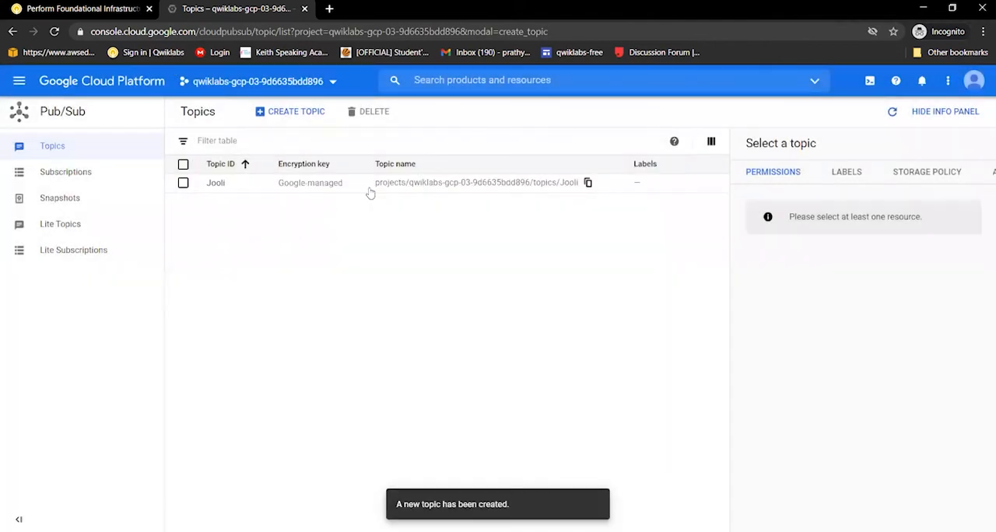
Check the progress of the Pub/Sub topic task on the Qwiklabs lab page and read the Task 3 Cloud Function instructions
click(62, 10)
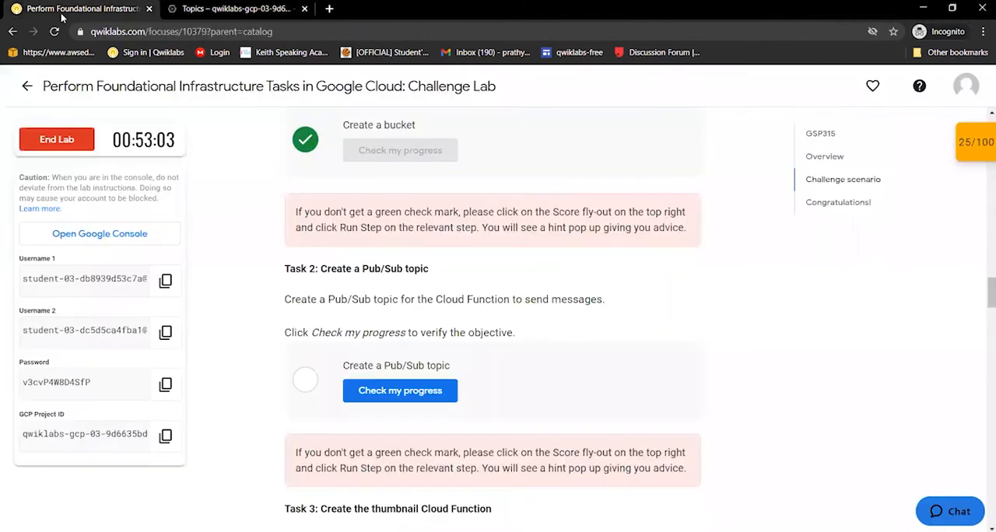
click(424, 391)
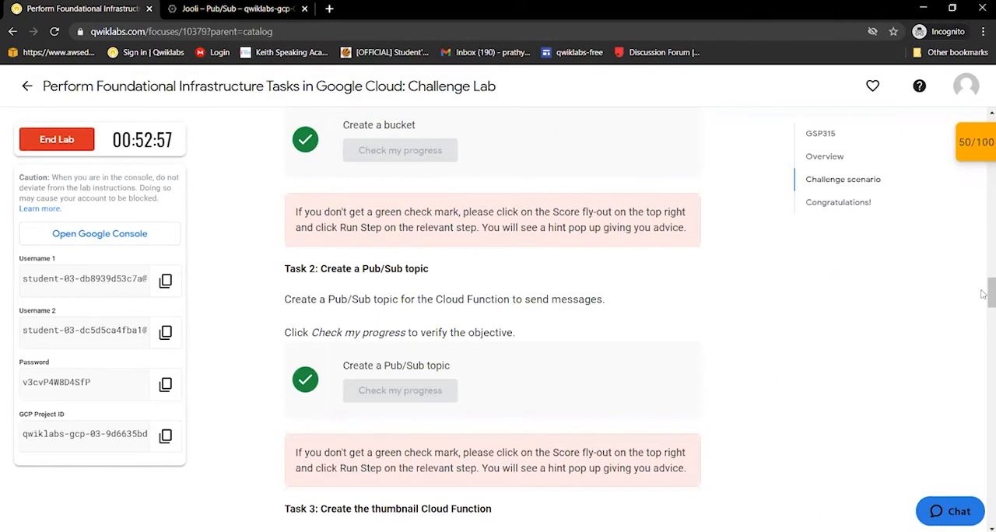
scroll(982, 303, down, 3)
scroll(984, 311, down, 1)
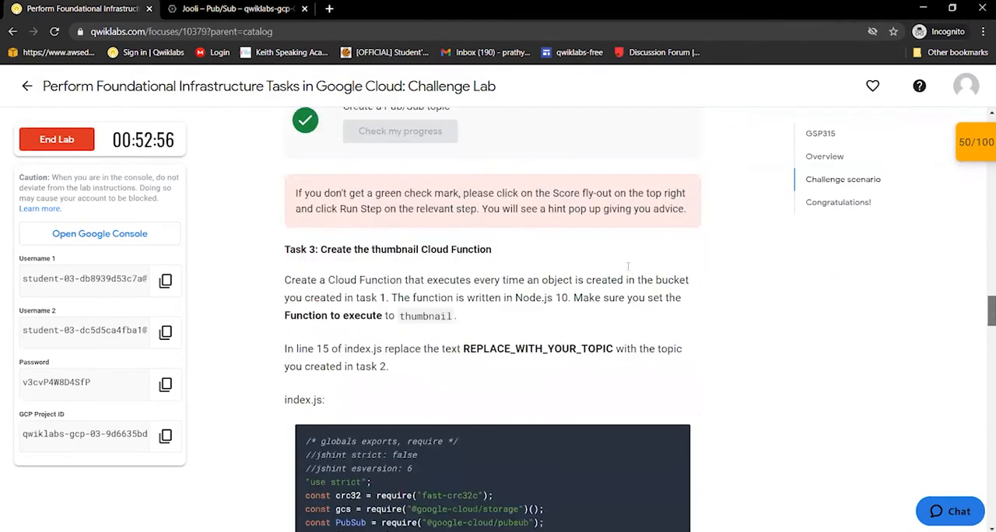
scroll(483, 242, down, 1)
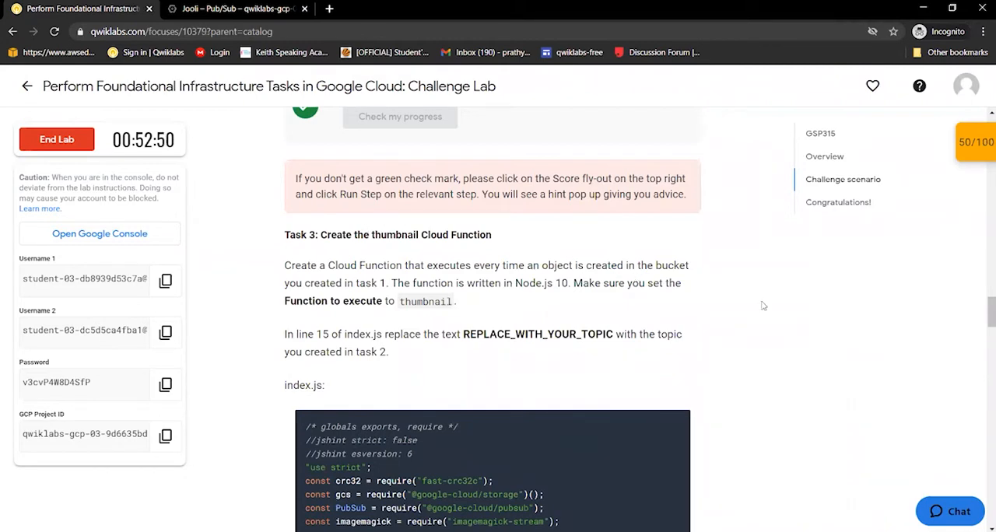
scroll(780, 321, down, 1)
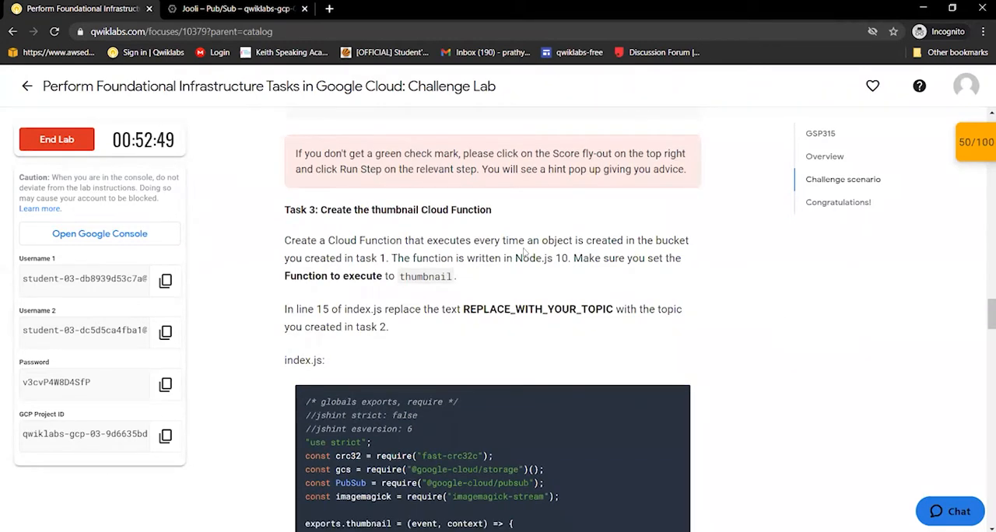
scroll(525, 253, down, 1)
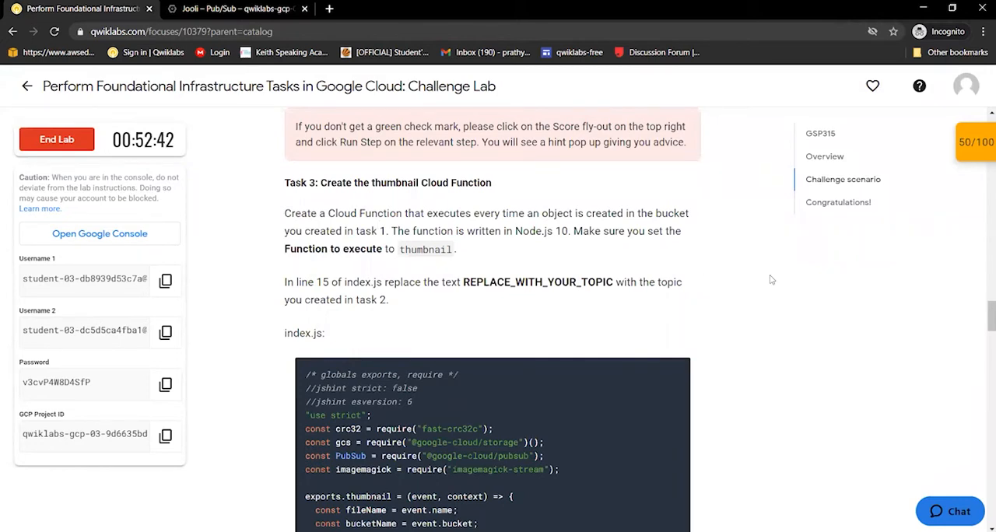
Return to the Google Cloud console from the lab instructions and open the Cloud Functions page
scroll(771, 279, down, 1)
scroll(458, 184, down, 1)
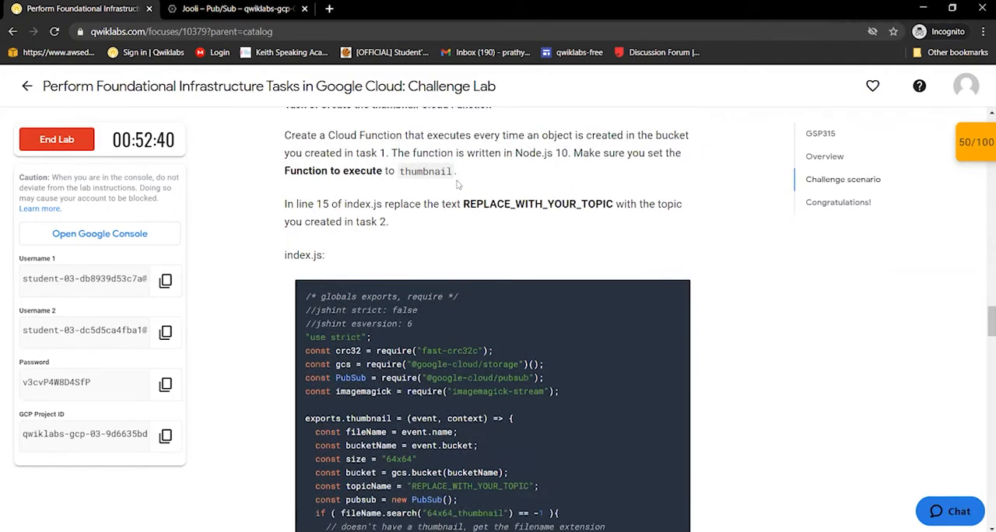
click(202, 11)
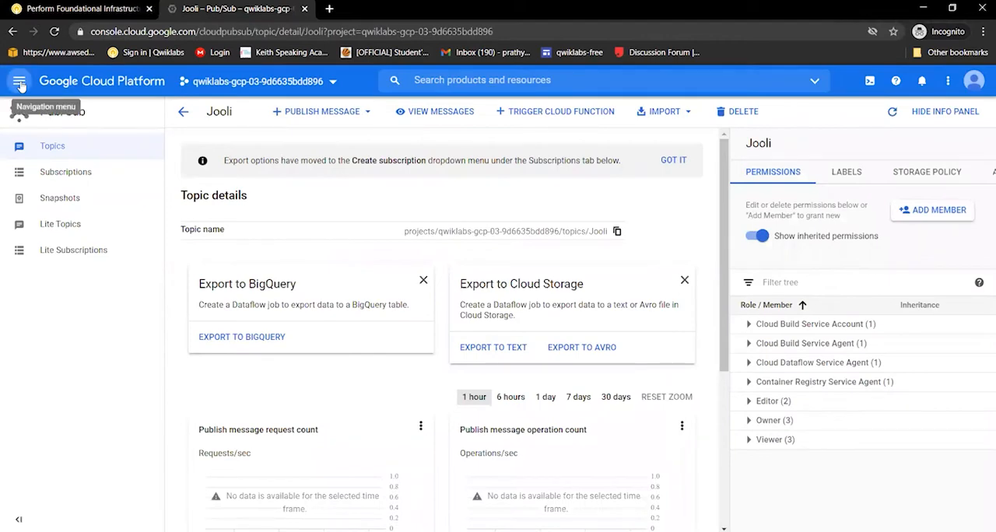
click(19, 82)
mouse_move(163, 130)
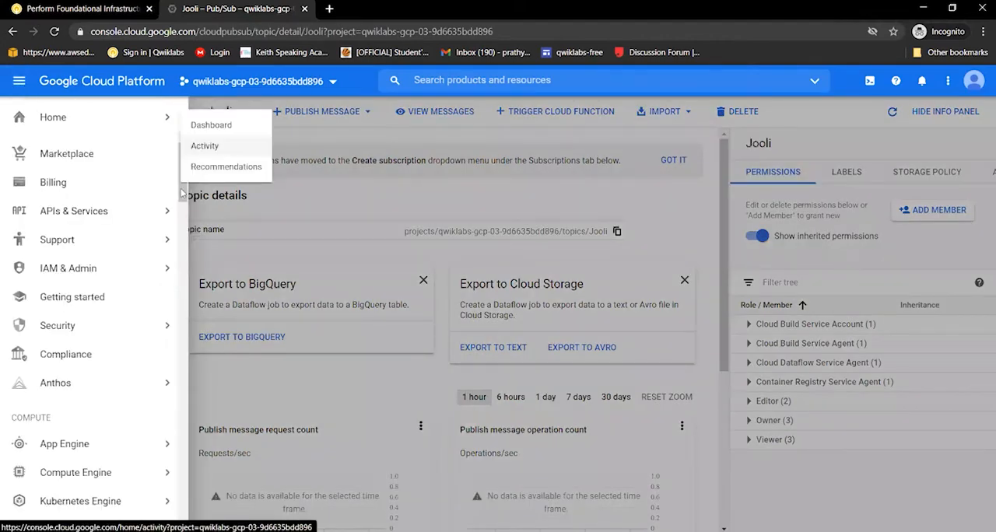
scroll(183, 229, down, 3)
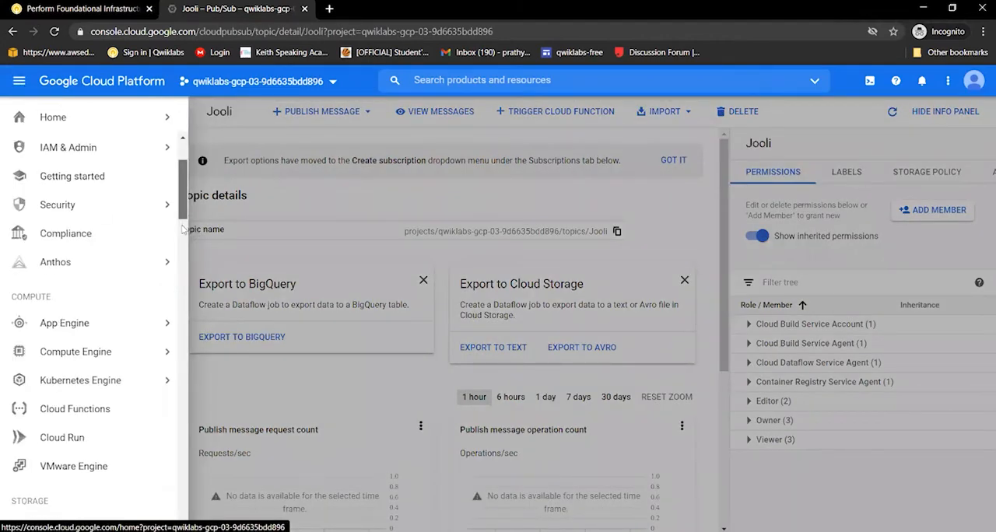
scroll(78, 280, down, 3)
scroll(78, 278, down, 1)
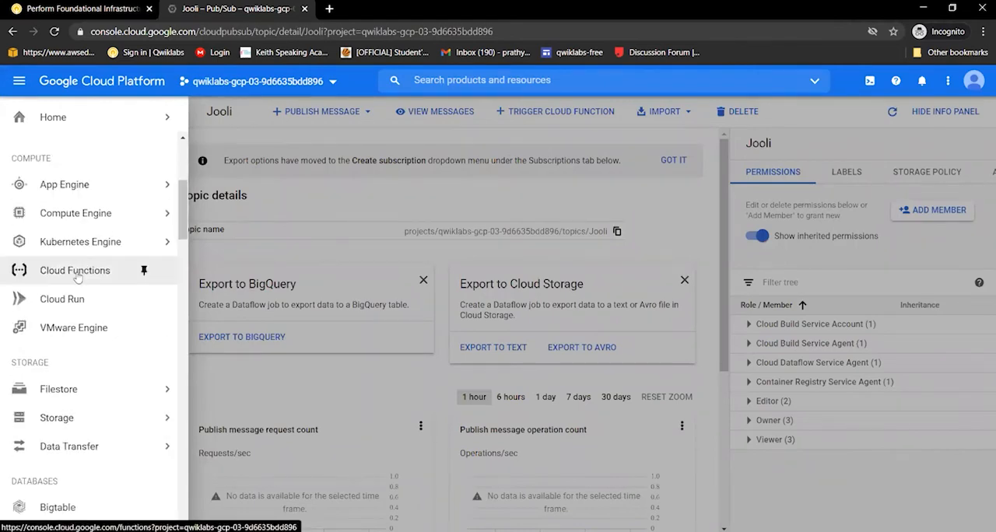
click(75, 271)
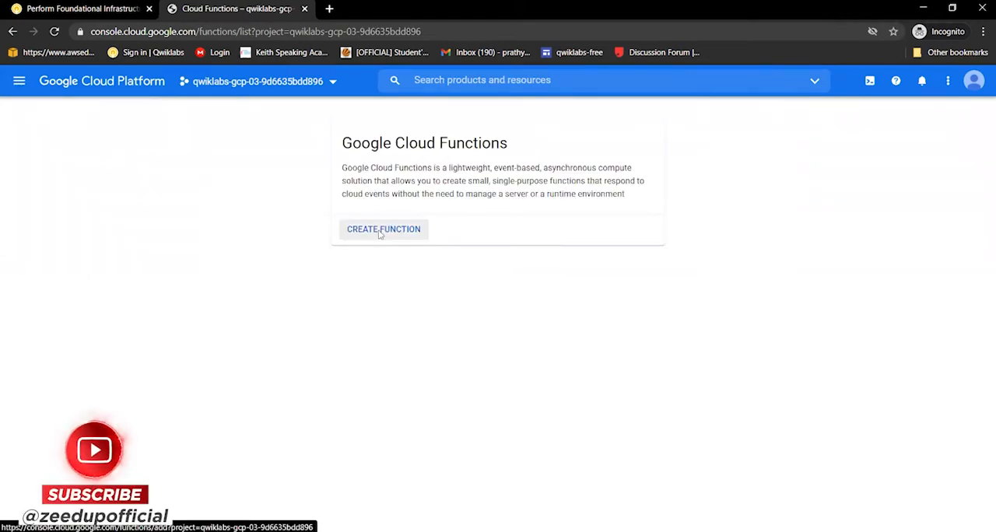
Start creating a new Cloud Function and name it CFJooli
click(380, 230)
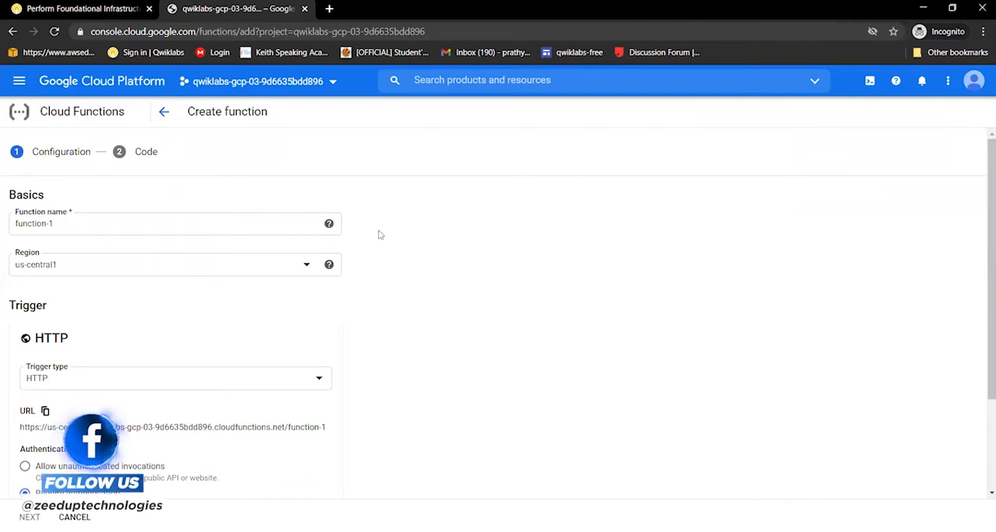
drag(74, 222, 4, 224)
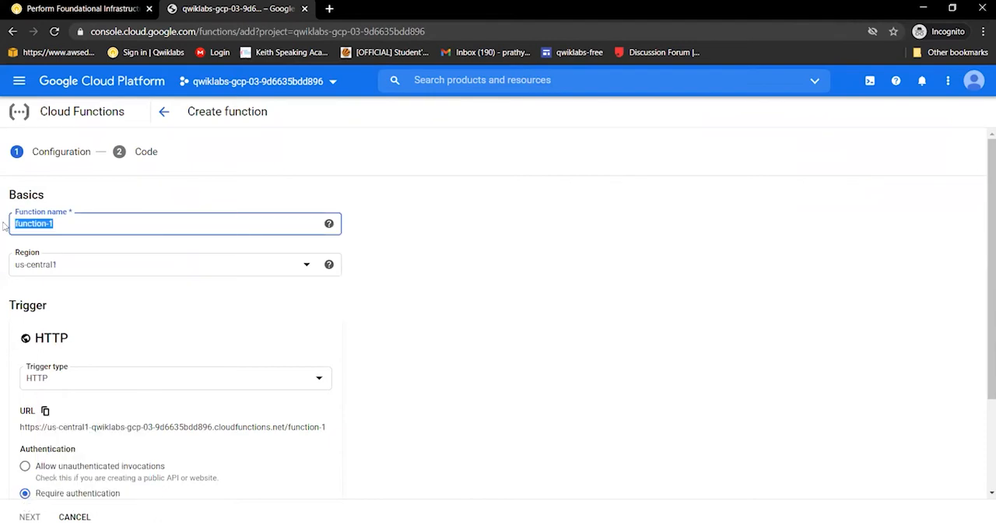
text(CF)
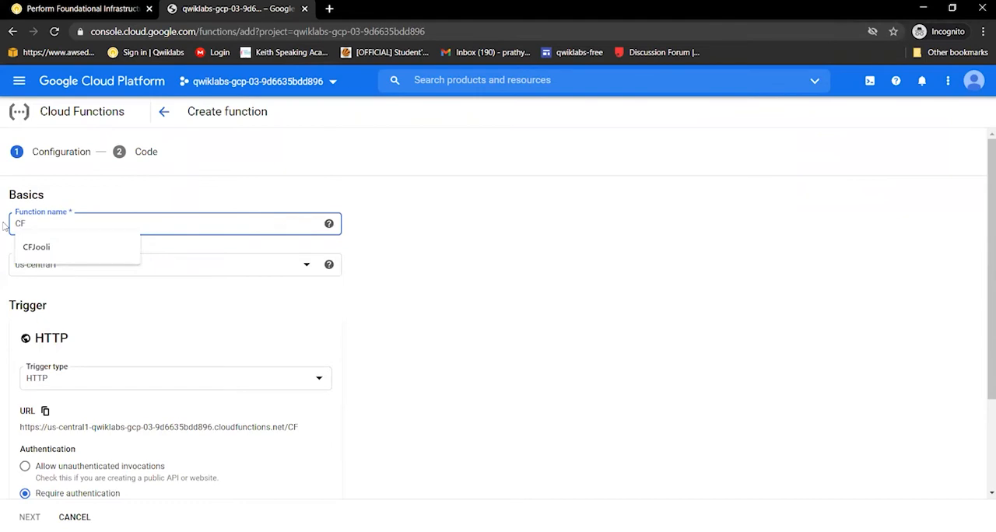
text(Jooli)
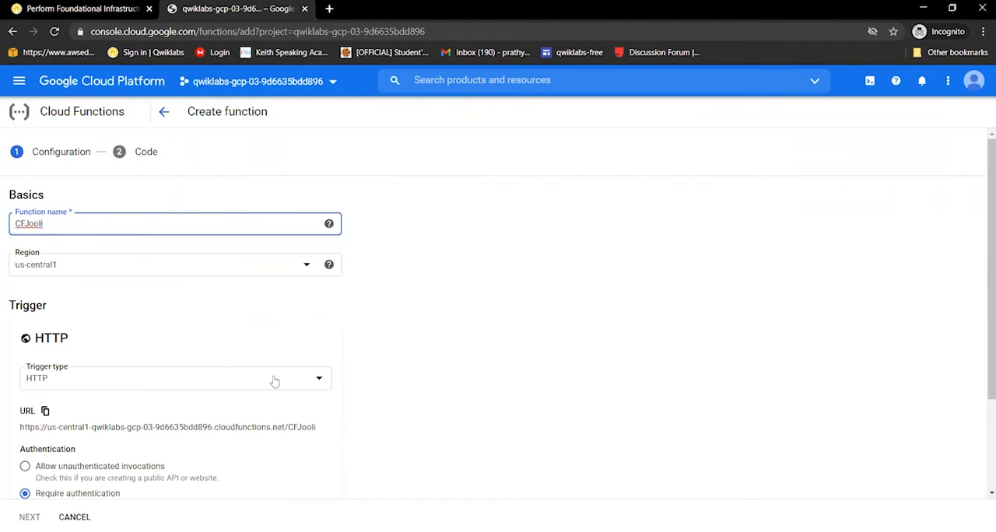
Set the function's trigger type to Cloud Storage and its event type to Finalize/Create
click(232, 384)
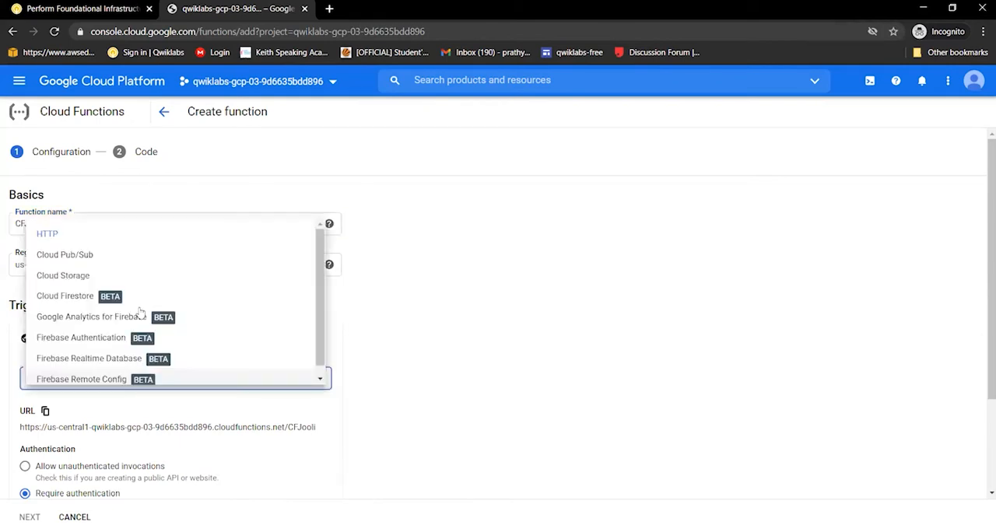
click(80, 281)
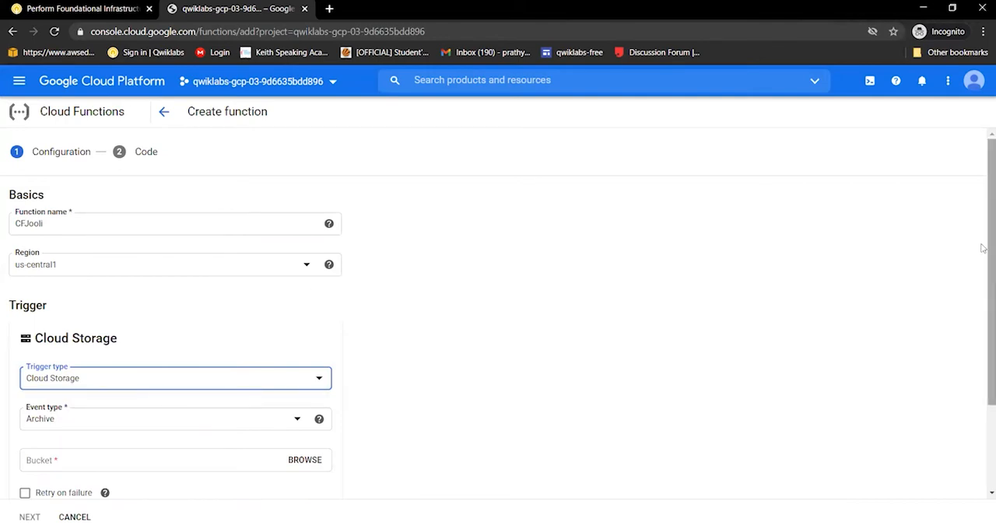
scroll(982, 257, down, 1)
scroll(982, 296, down, 1)
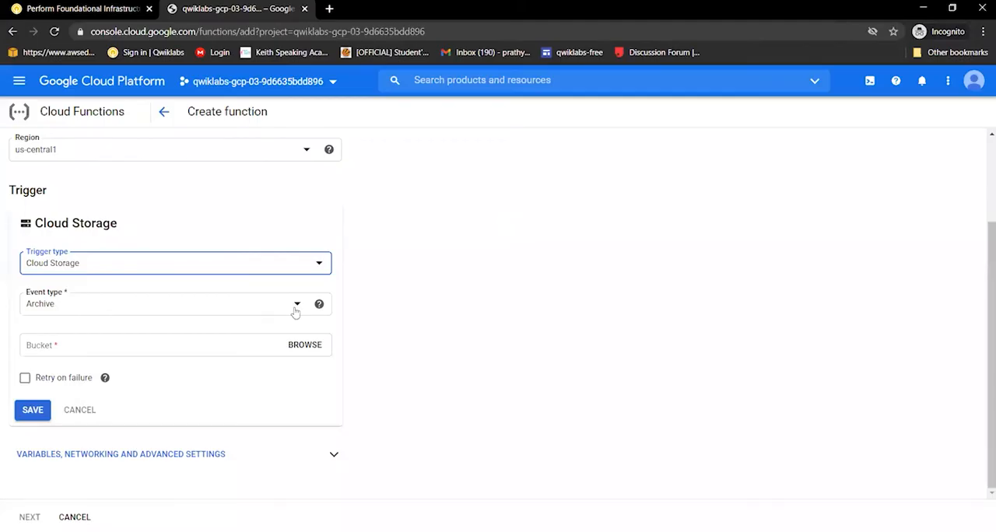
click(205, 311)
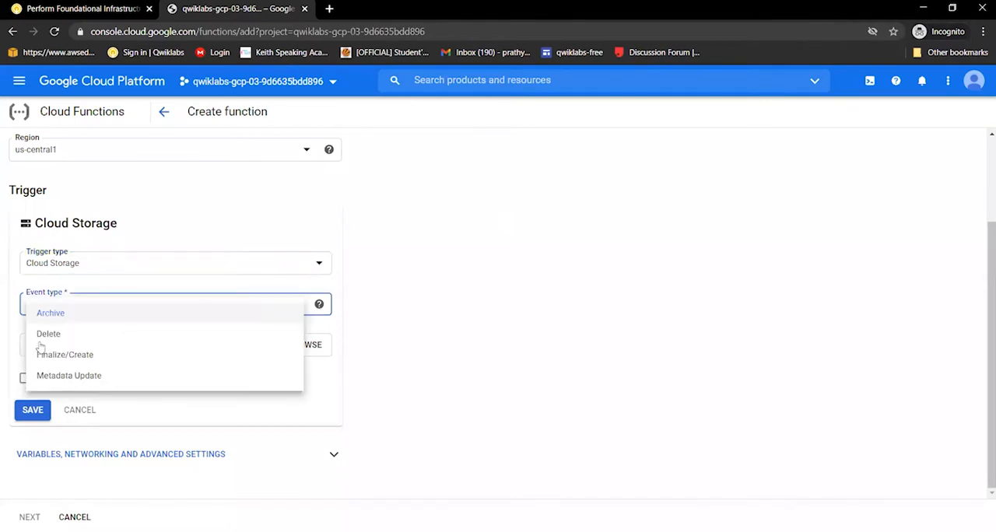
click(51, 357)
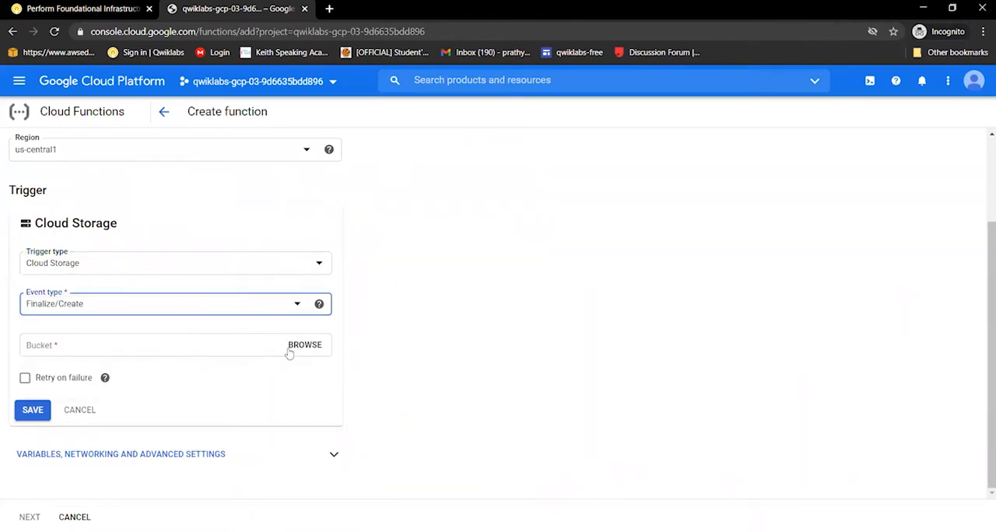
Select the bucket qwiklabs-gcp-03-9d6635bdd896 for the Cloud Storage trigger and save the trigger settings
click(304, 346)
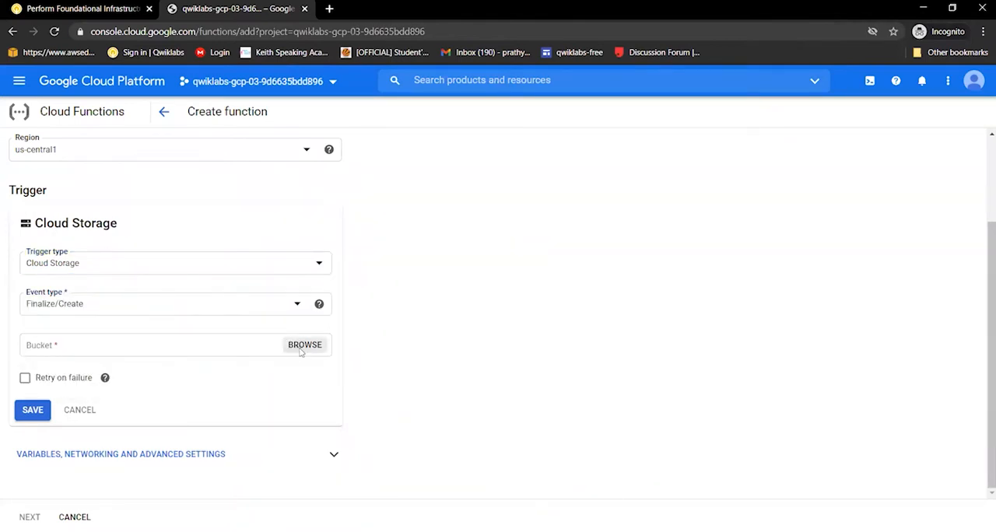
click(302, 349)
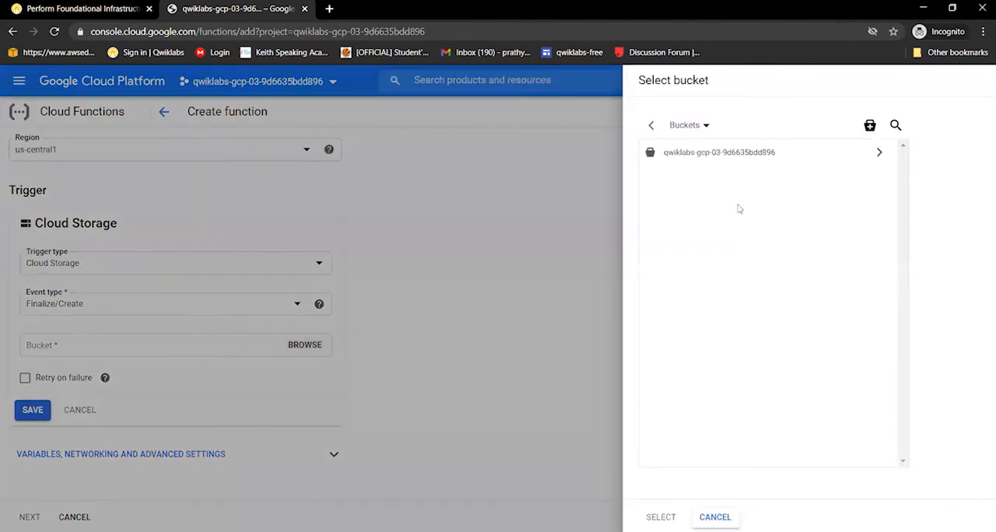
click(744, 159)
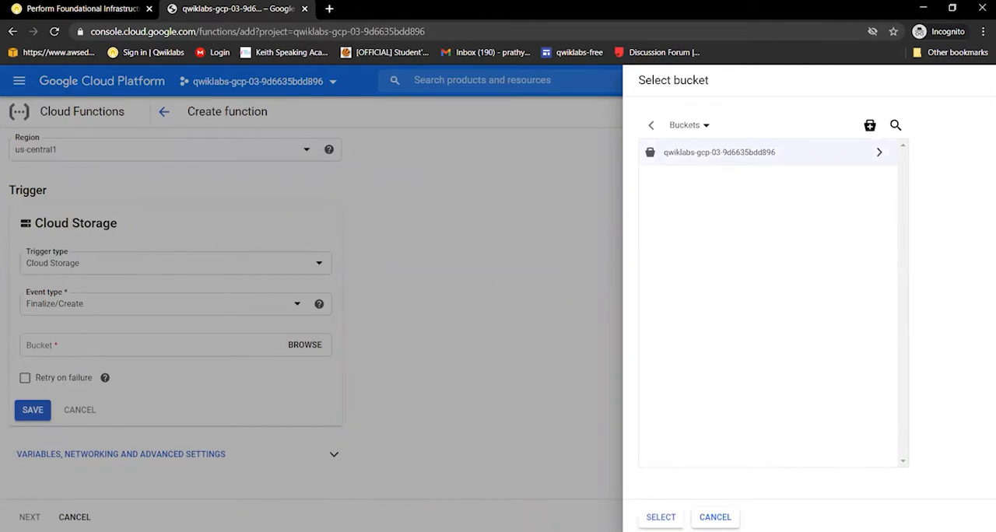
click(660, 517)
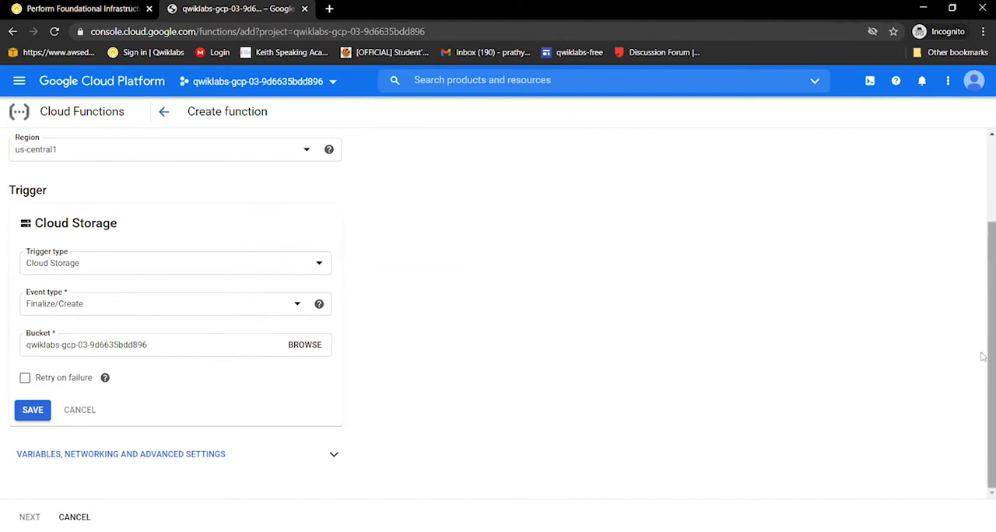
drag(980, 269, 981, 293)
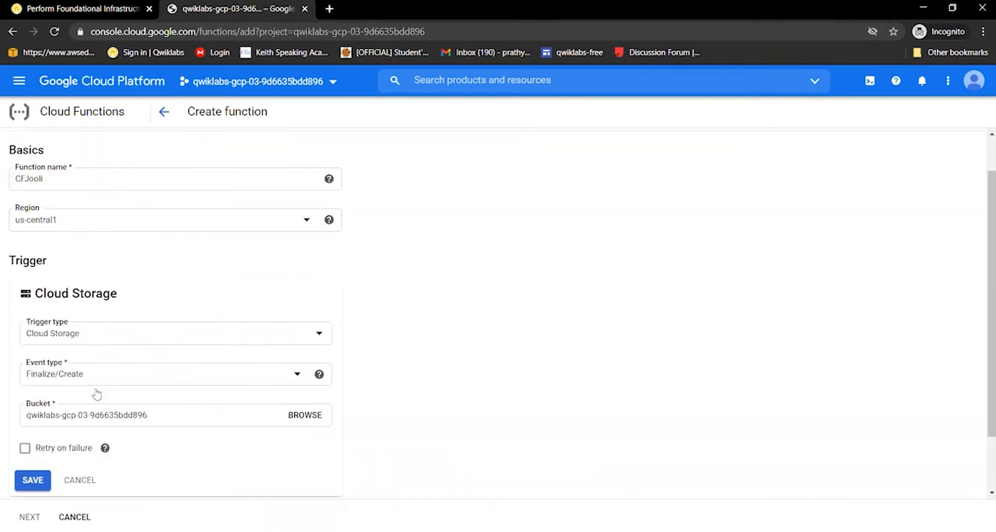
click(31, 481)
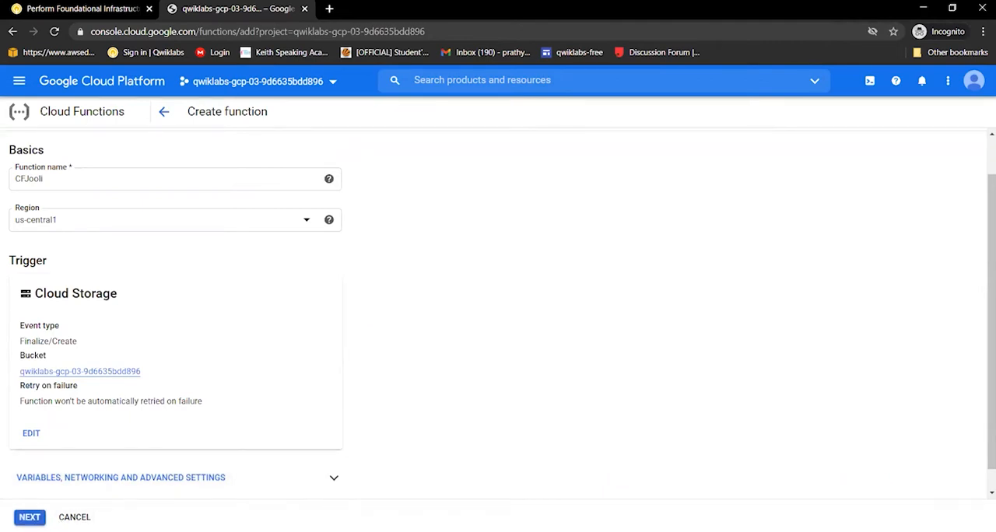
Proceed to the function's code stage and replace the default index.js contents with the thumbnail code from the Qwiklabs lab page
click(30, 517)
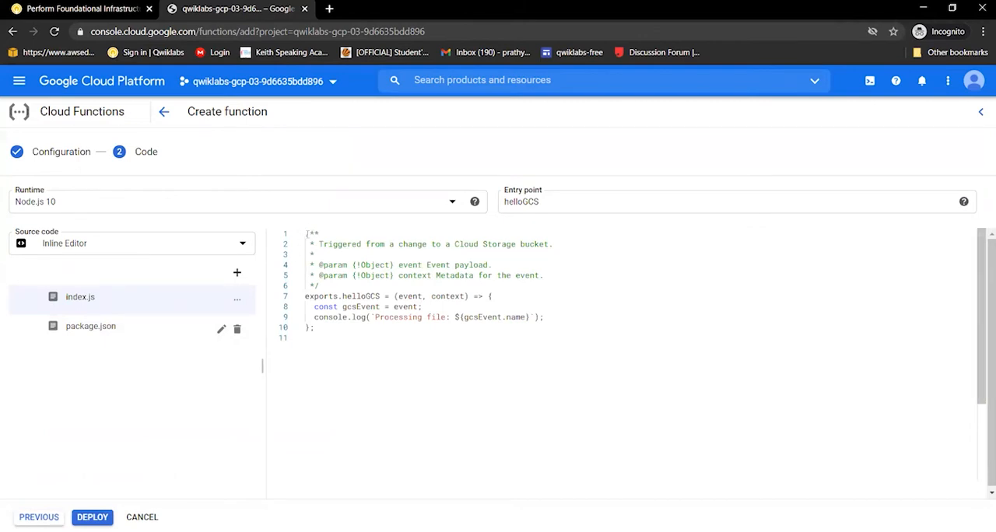
key(ctrl+a)
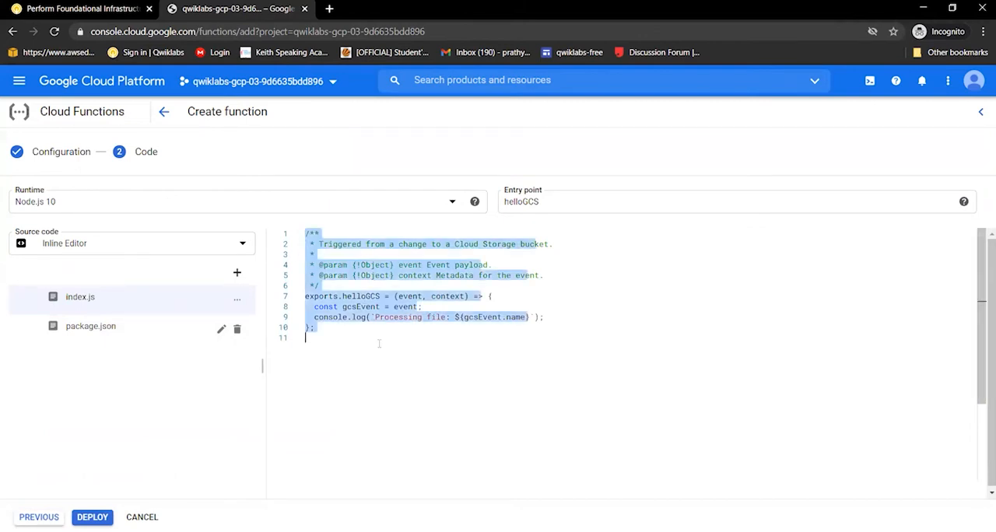
key(BackSpace)
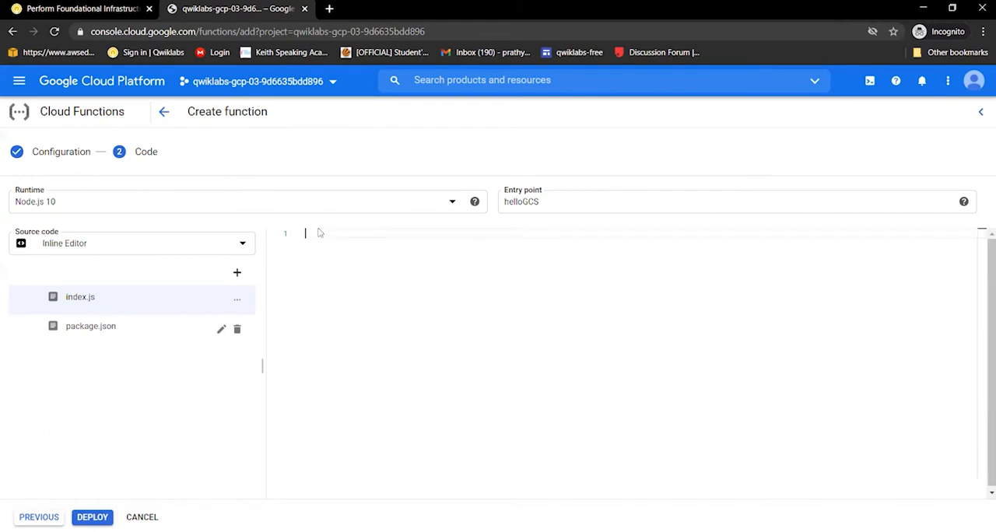
click(86, 9)
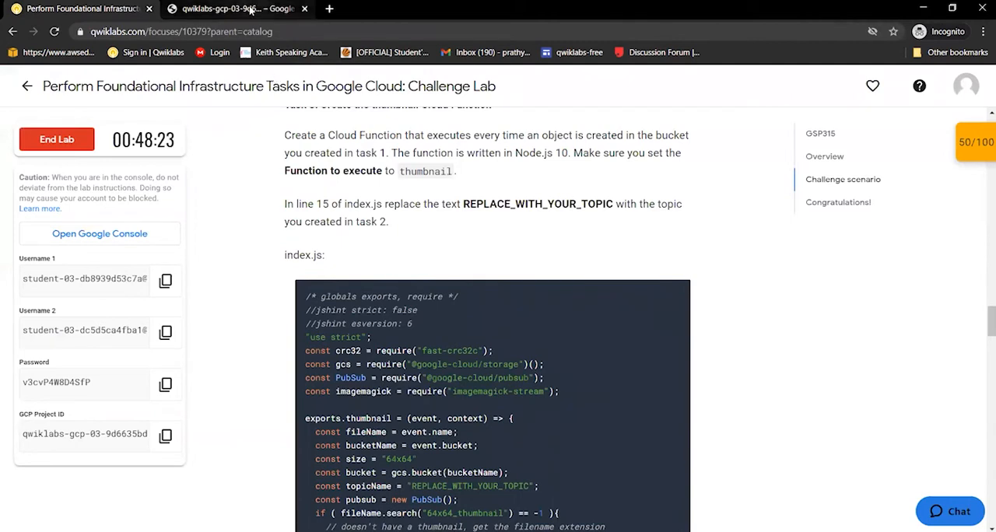
key(ctrl+Tab)
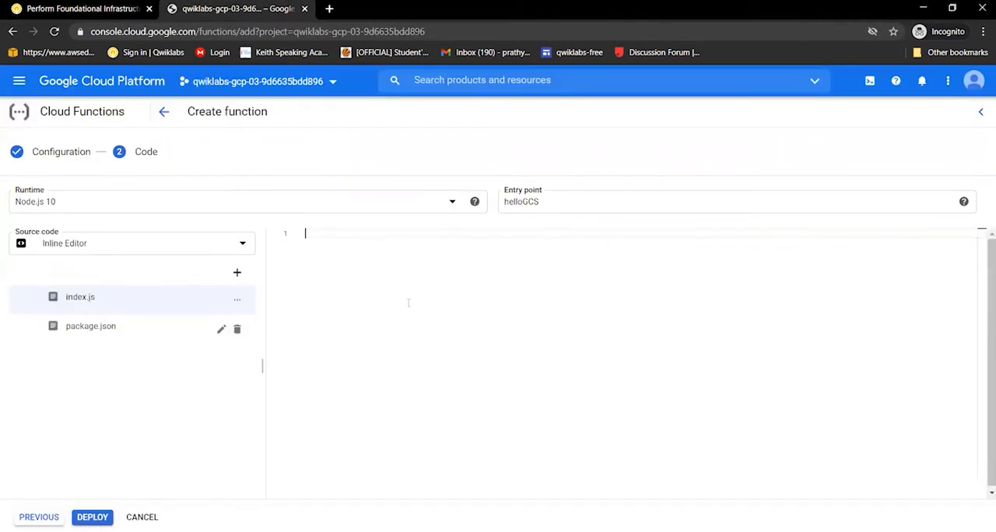
key(ctrl+v)
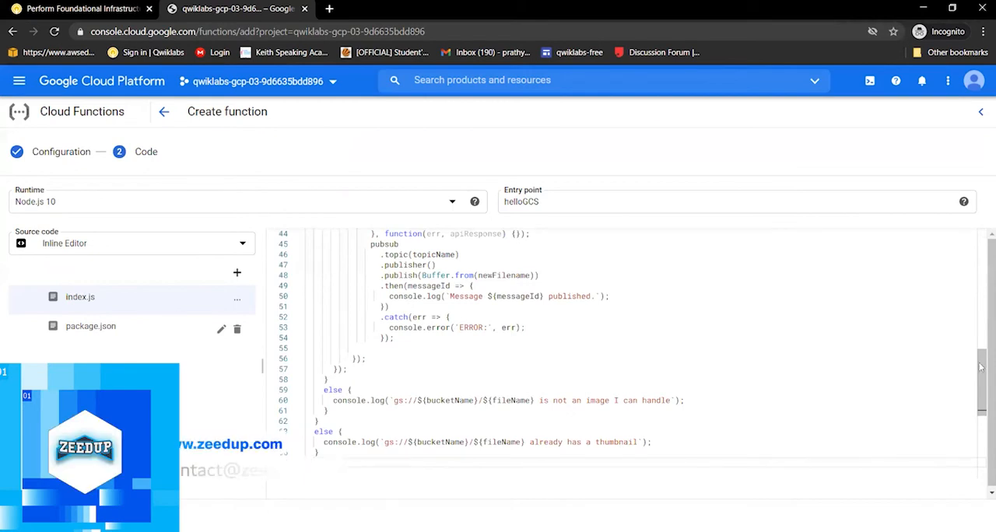
drag(983, 268, 980, 223)
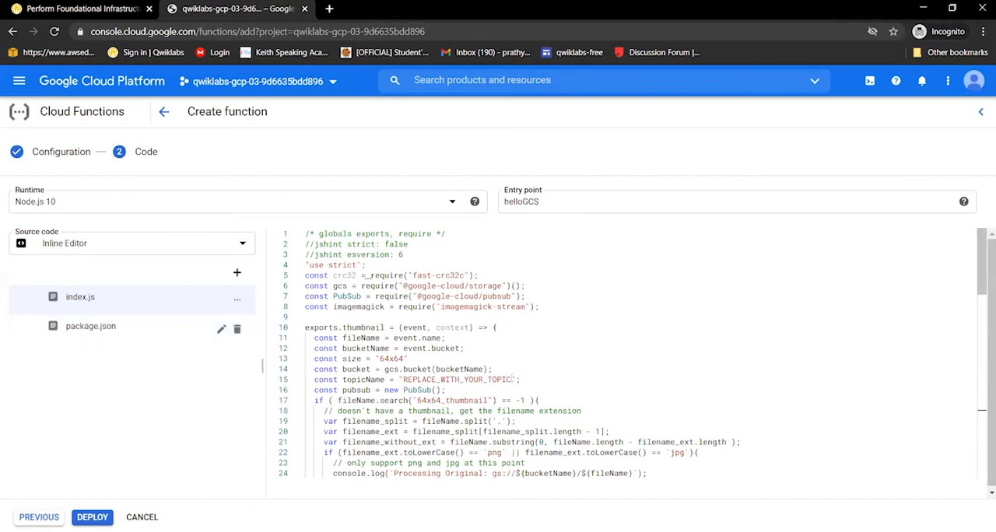
Replace the REPLACE_WITH_YOUR_TOPIC placeholder on line 15 of index.js with the topic name Jooli
drag(512, 379, 440, 380)
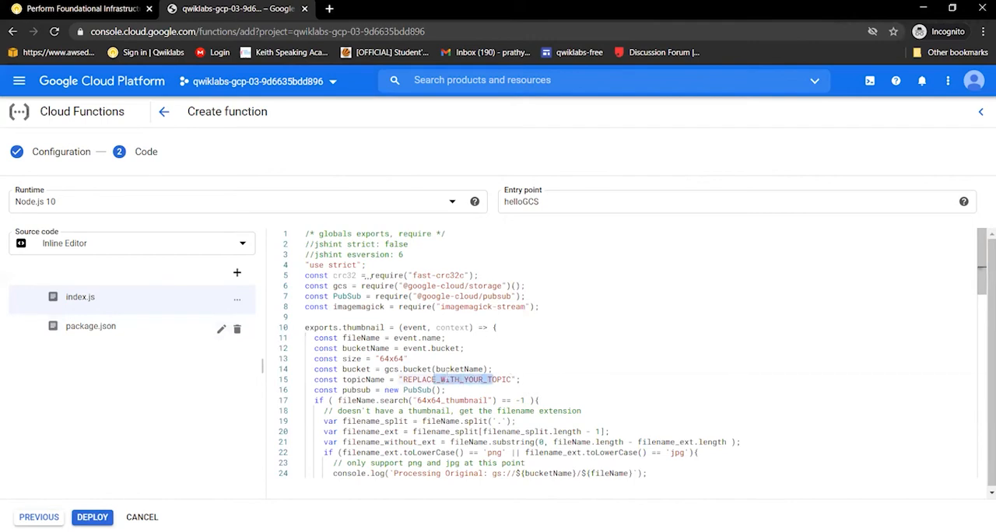
key(BackSpace)
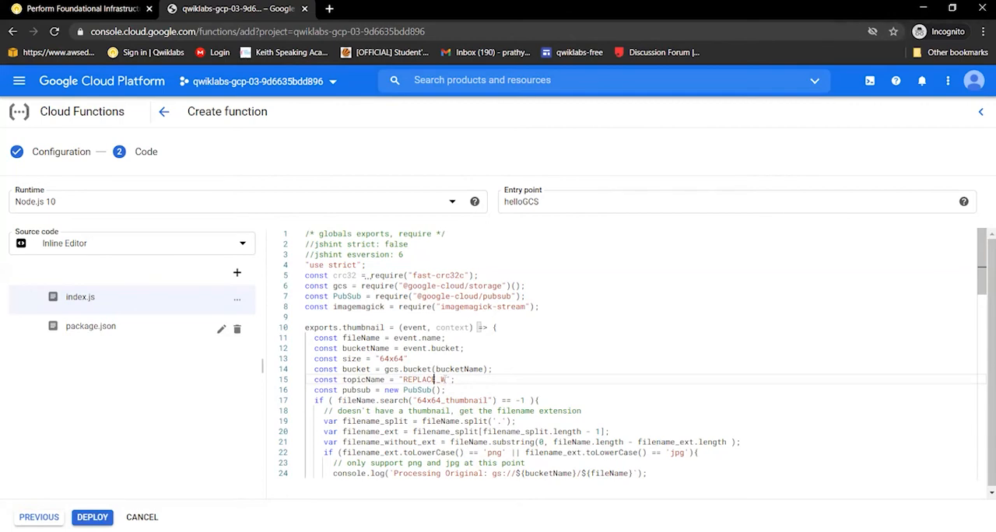
drag(433, 380, 399, 379)
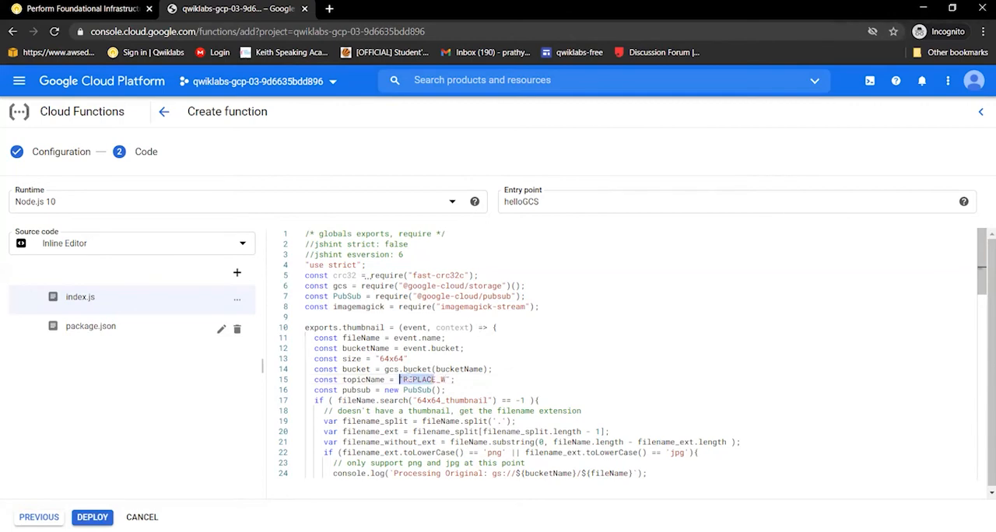
key(BackSpace)
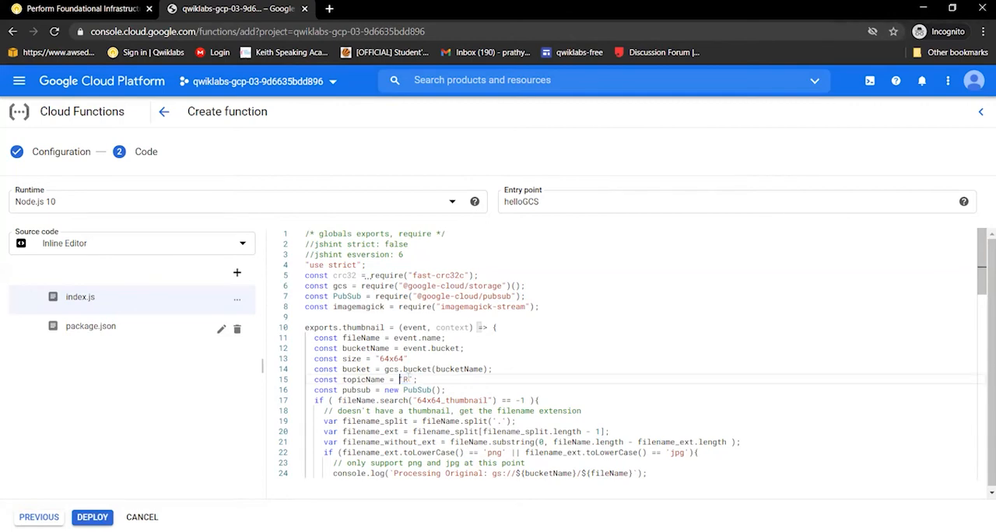
text(")
key(Right)
key(Right)
key(Right)
key(Right)
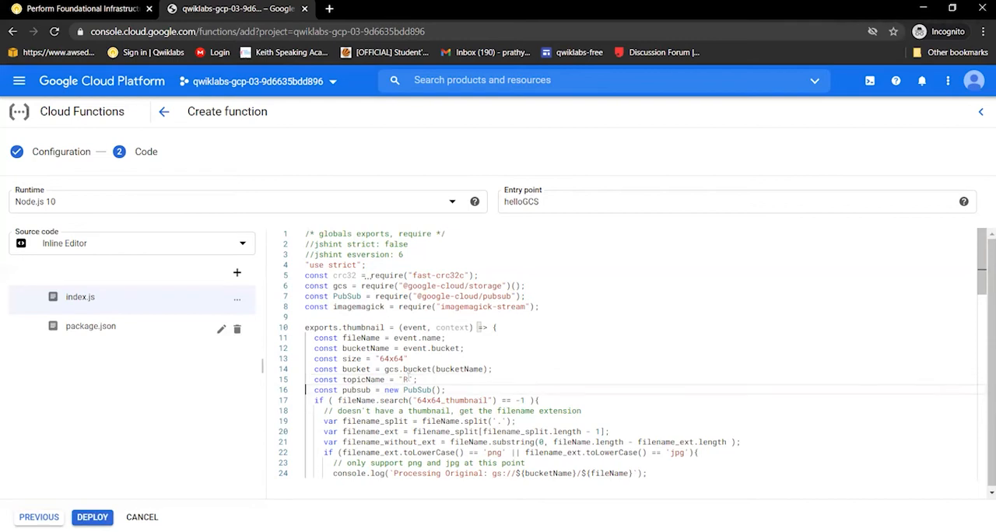
click(406, 380)
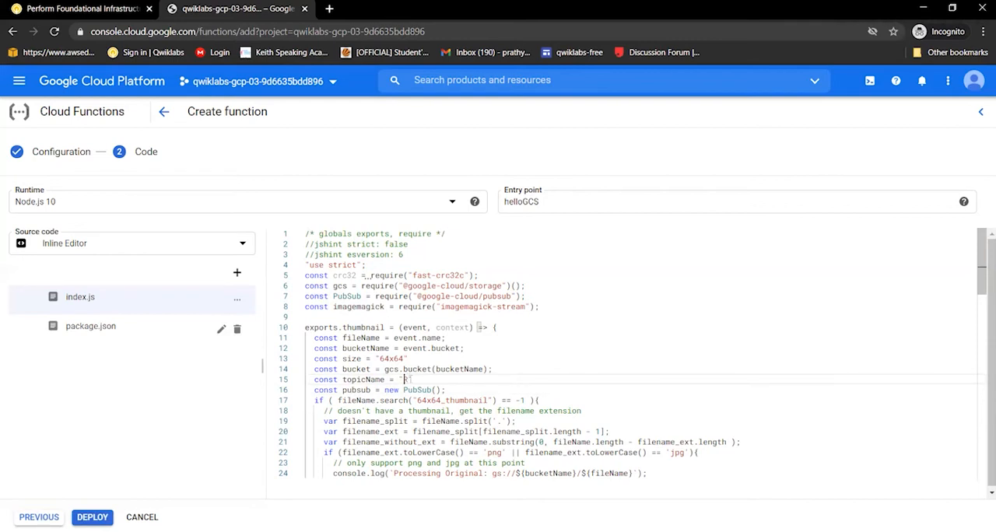
key(Left)
key(Left)
key(BackSpace)
text(Jooli)
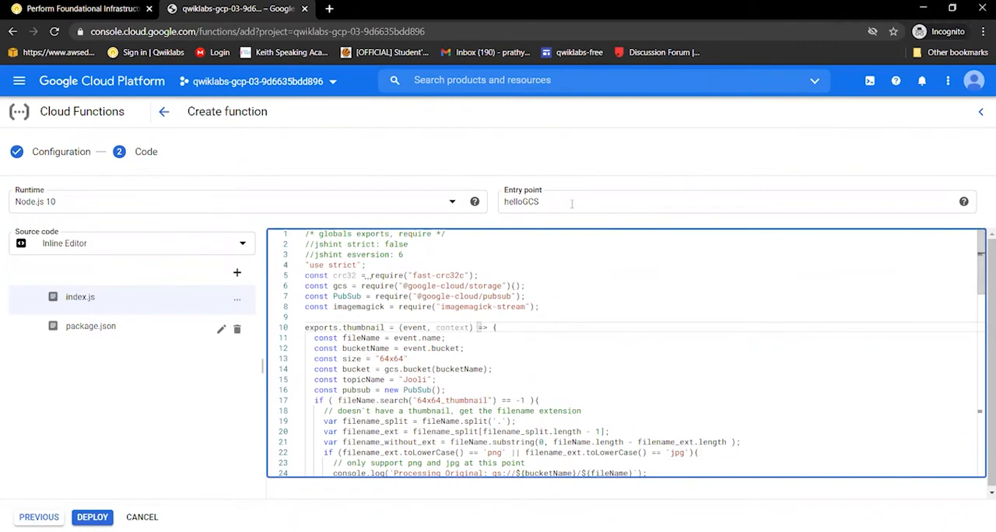
Set the function's entry point to thumbnail
double_click(503, 202)
text(thu)
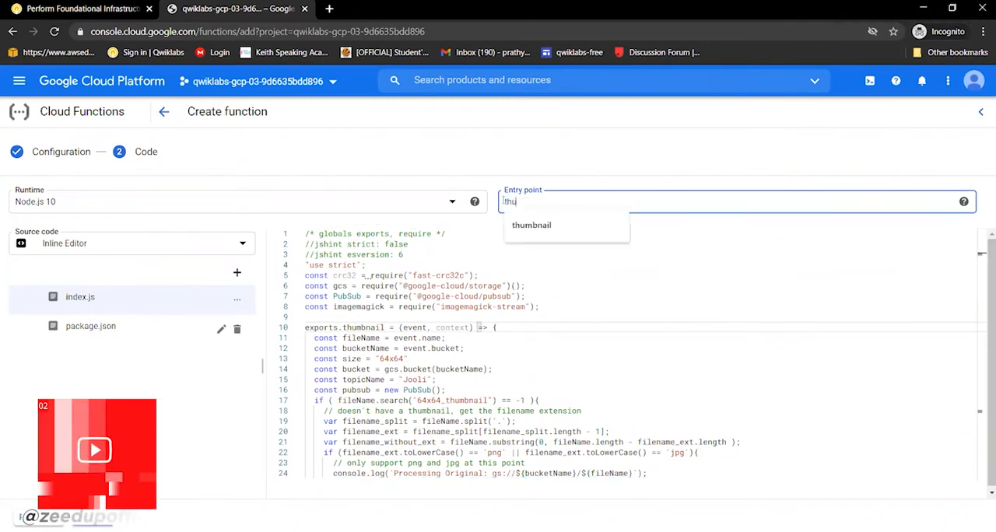
text(mb)
click(532, 225)
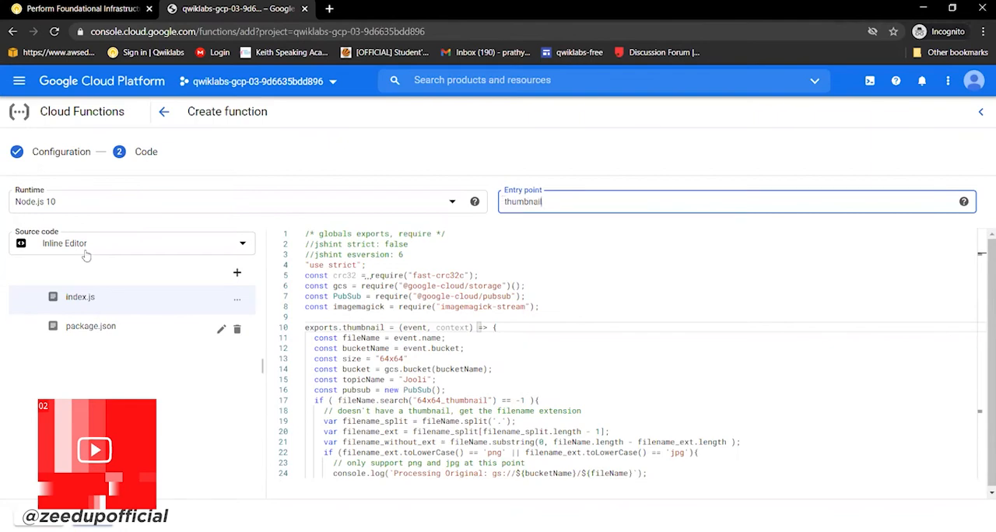
Replace the default package.json contents with the package.json code from the Qwiklabs lab page
click(109, 334)
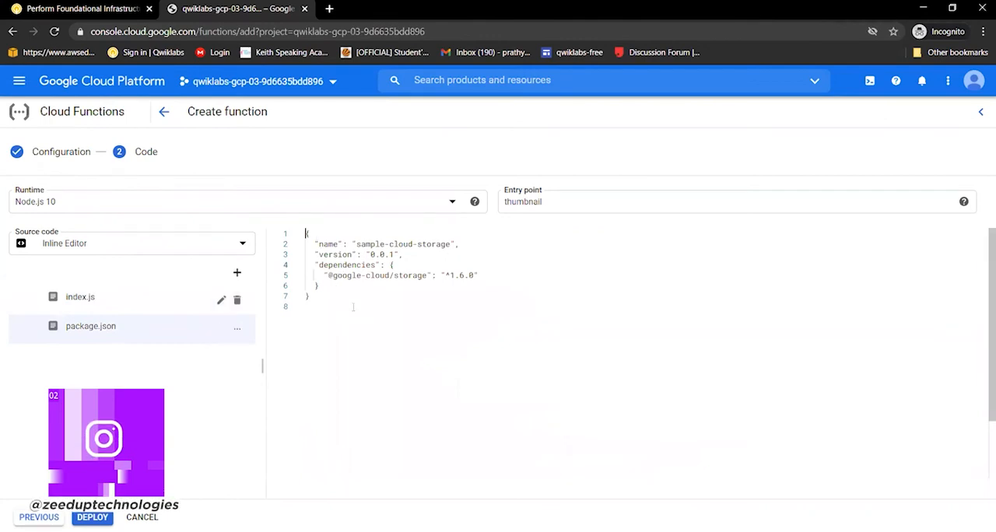
key(ctrl+a)
key(Delete)
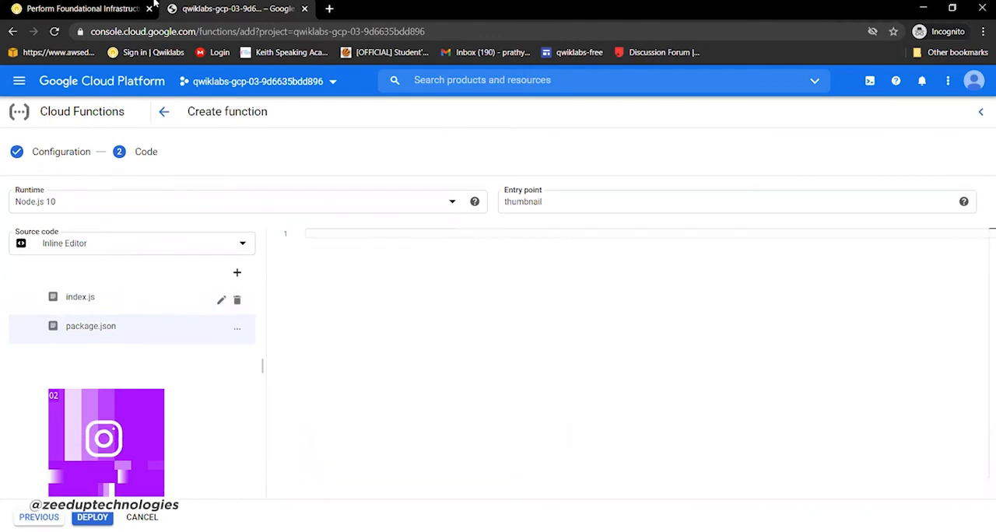
click(78, 10)
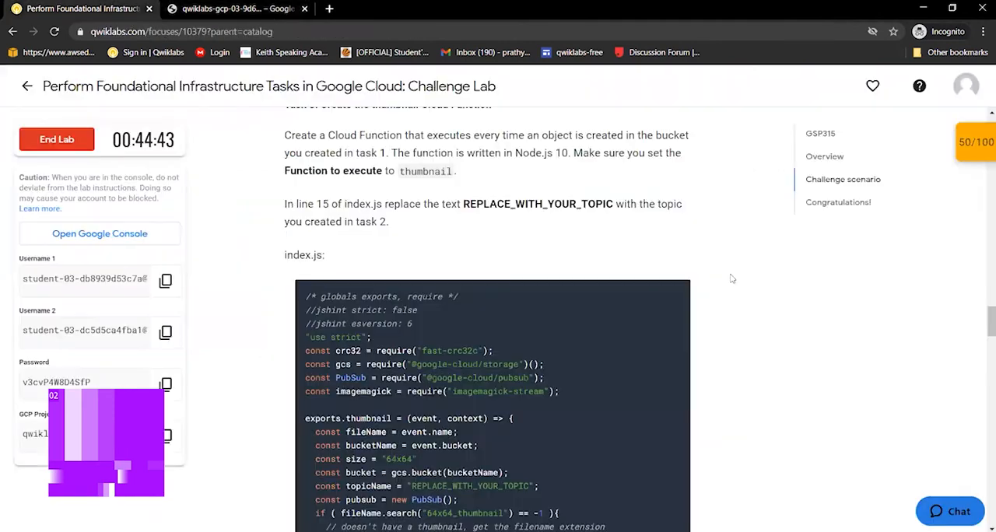
scroll(823, 330, down, 1)
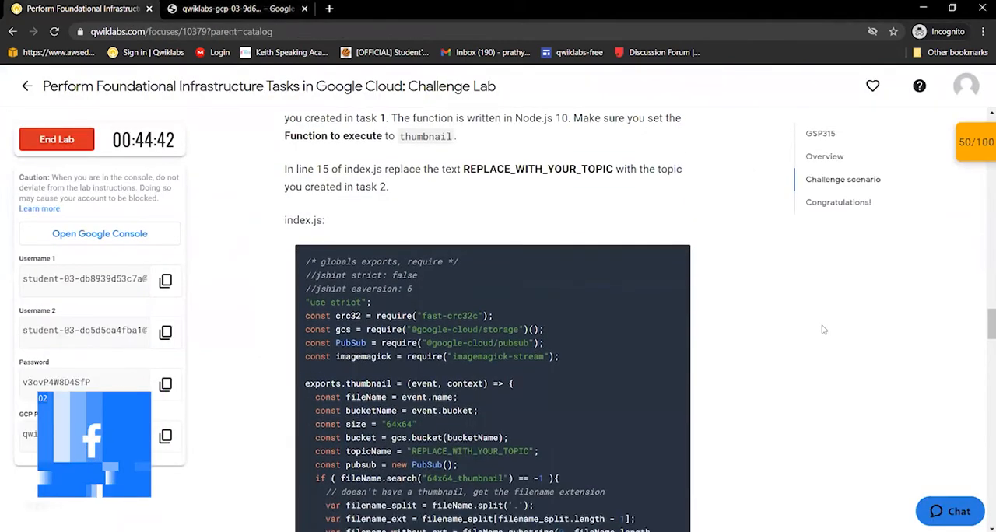
scroll(823, 329, down, 5)
scroll(823, 330, down, 5)
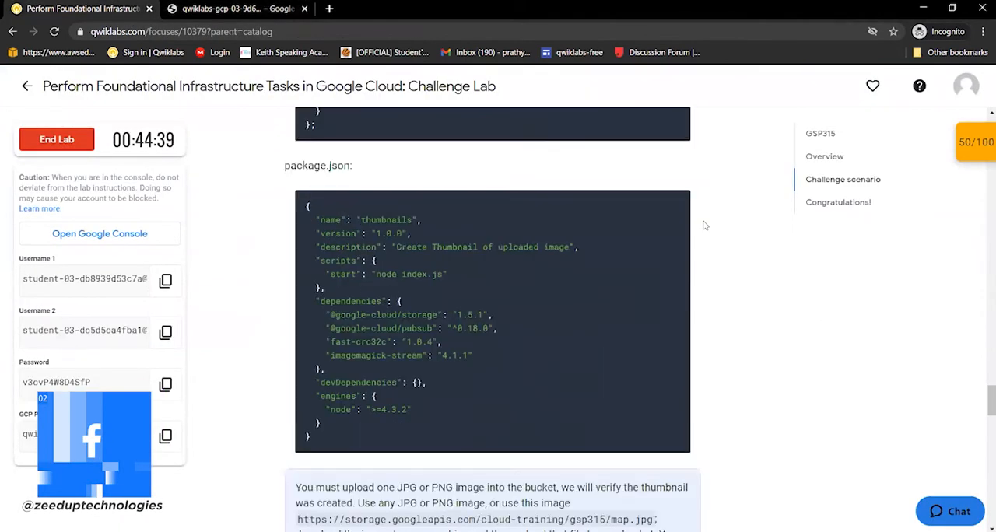
click(676, 203)
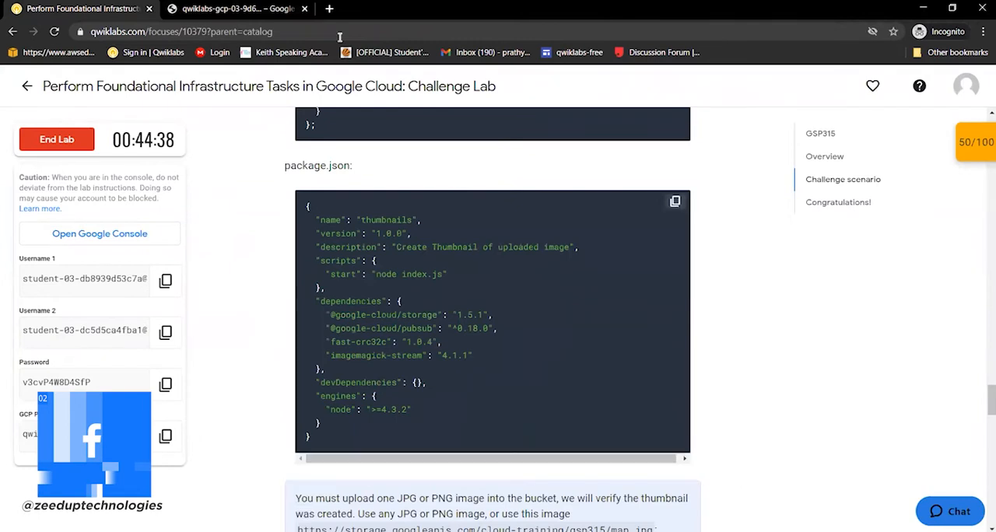
key(ctrl+Tab)
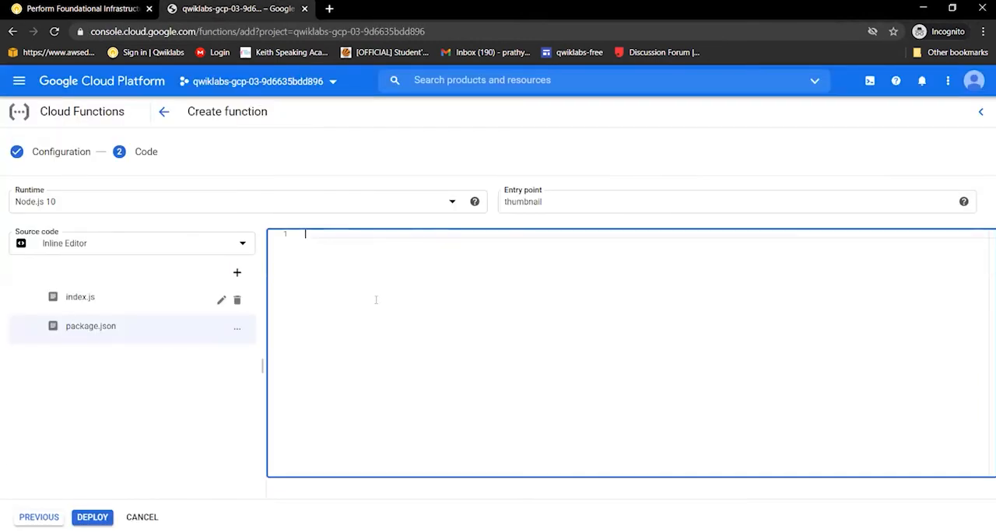
key(ctrl+v)
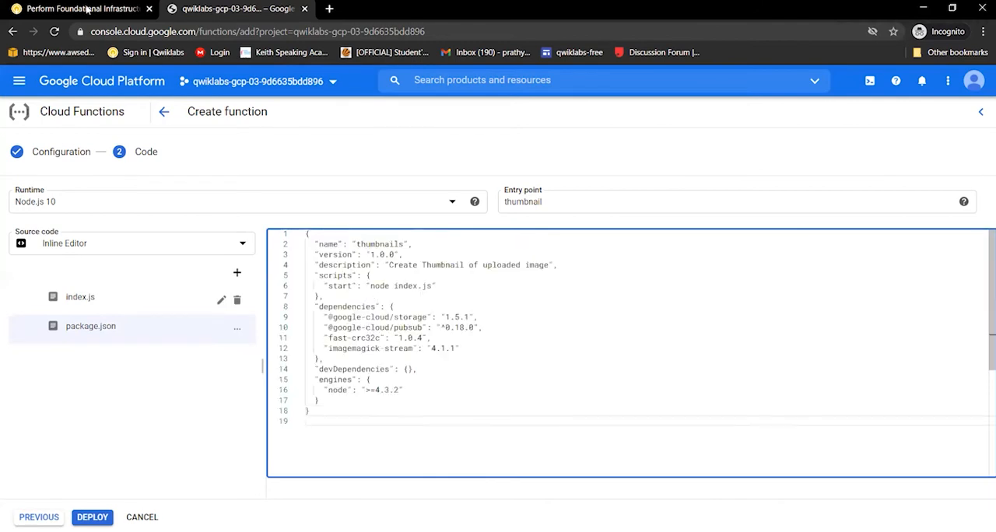
key(ctrl+Tab)
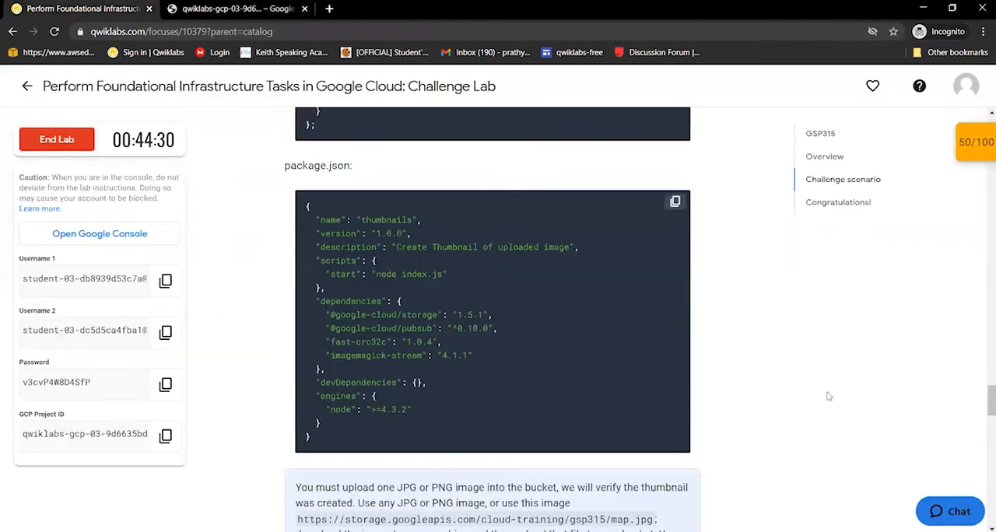
scroll(828, 397, down, 1)
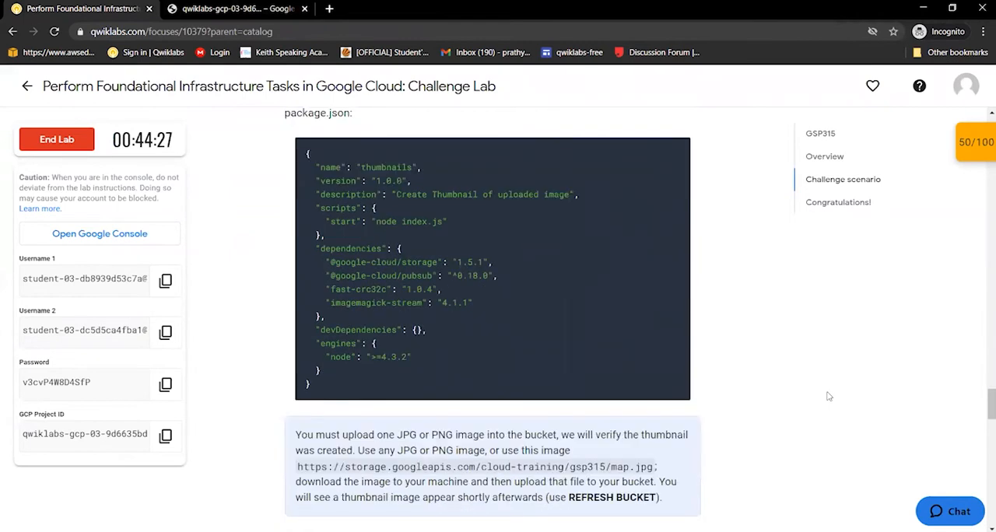
scroll(829, 397, down, 1)
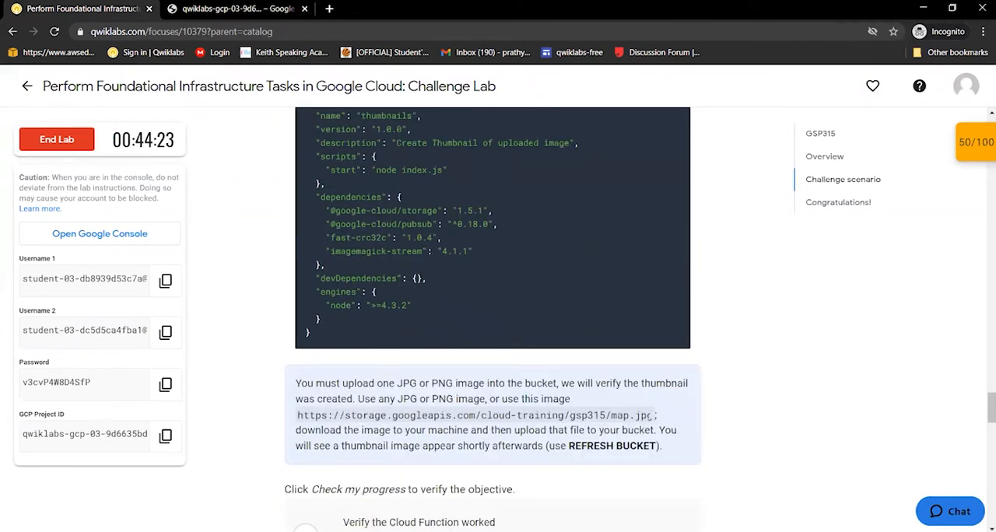
drag(654, 415, 293, 417)
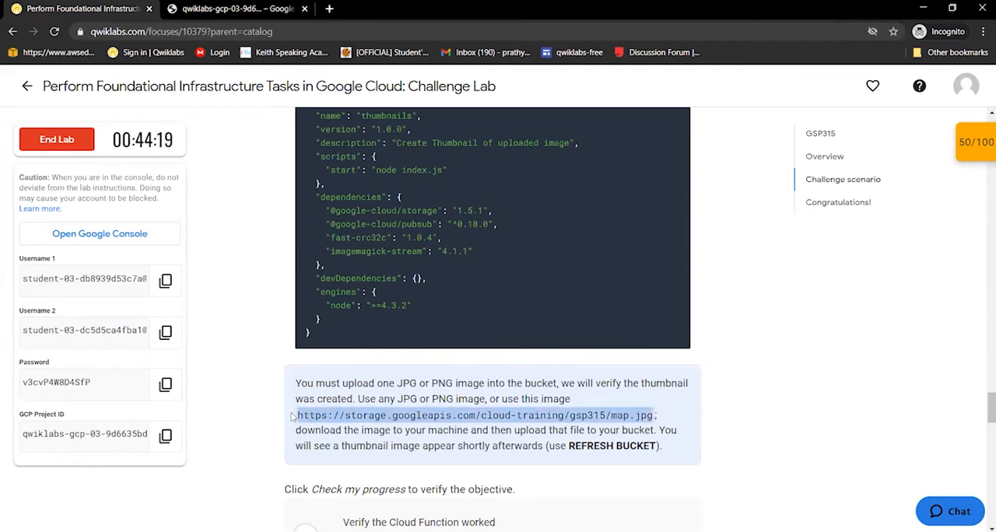
key(ctrl+t)
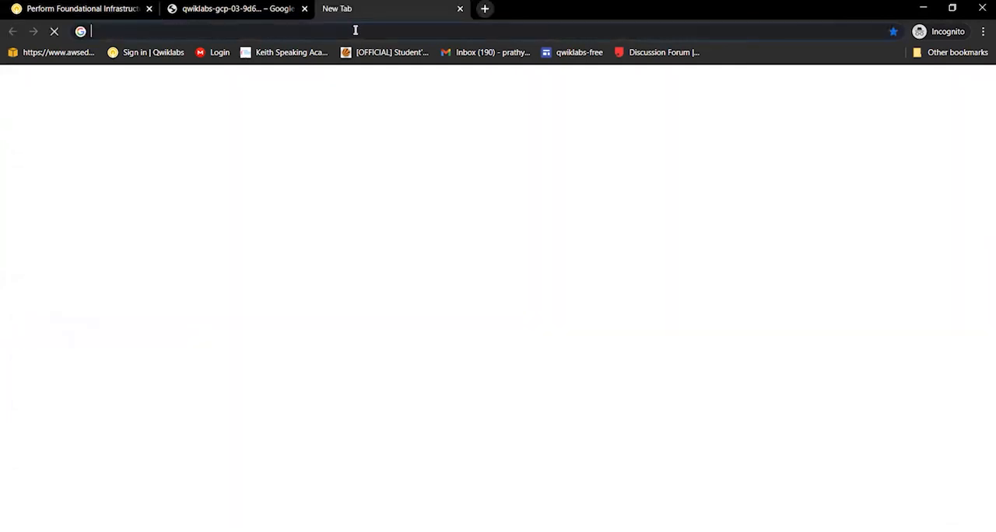
key(ctrl+v)
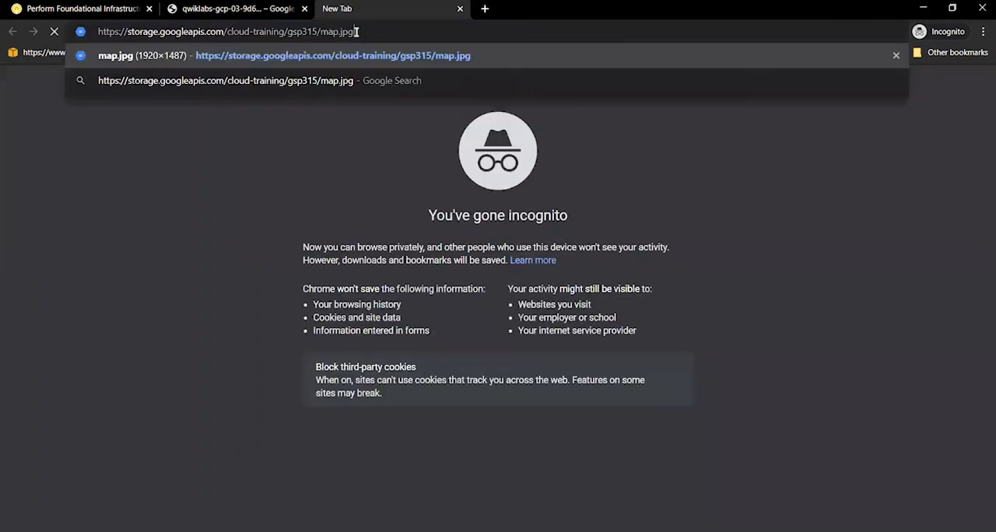
key(Return)
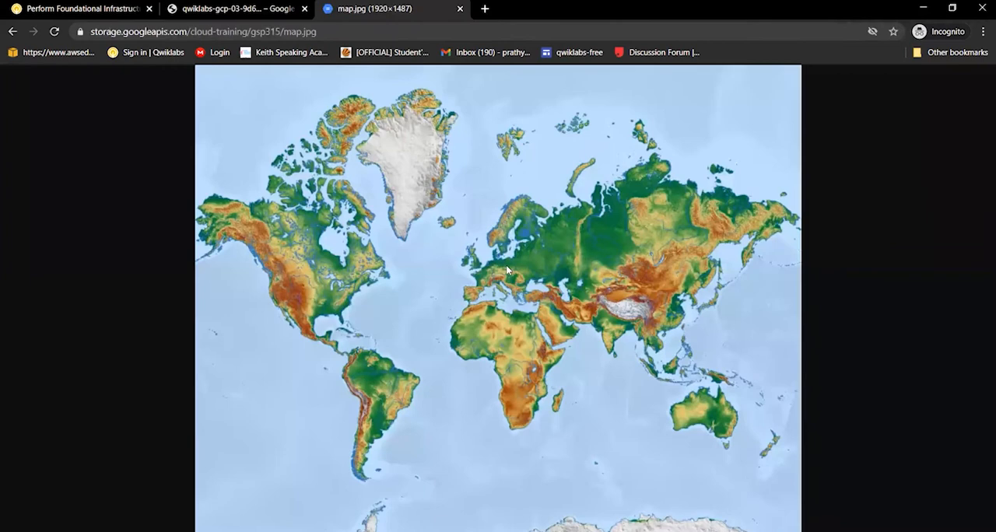
Save the map image to the Downloads folder as the JPEG file map (3)
click(506, 270)
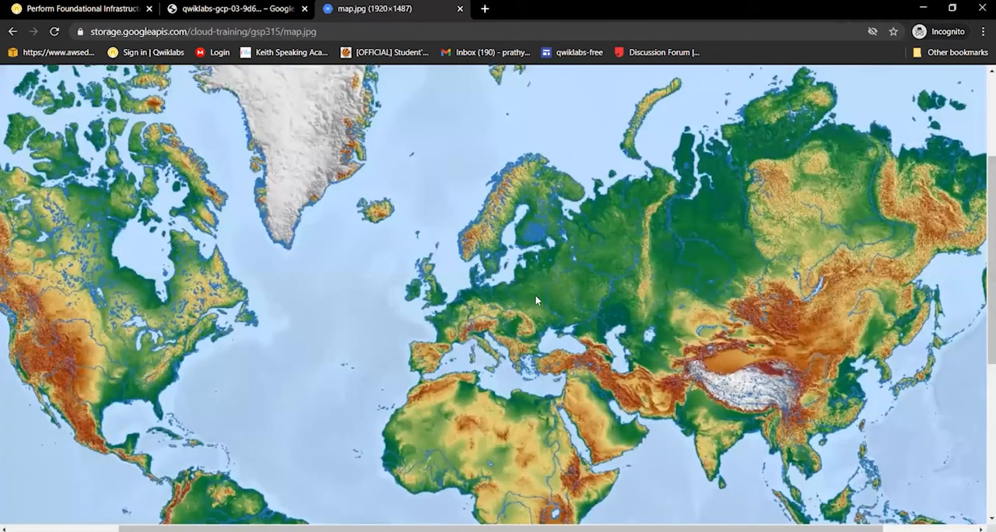
right_click(507, 268)
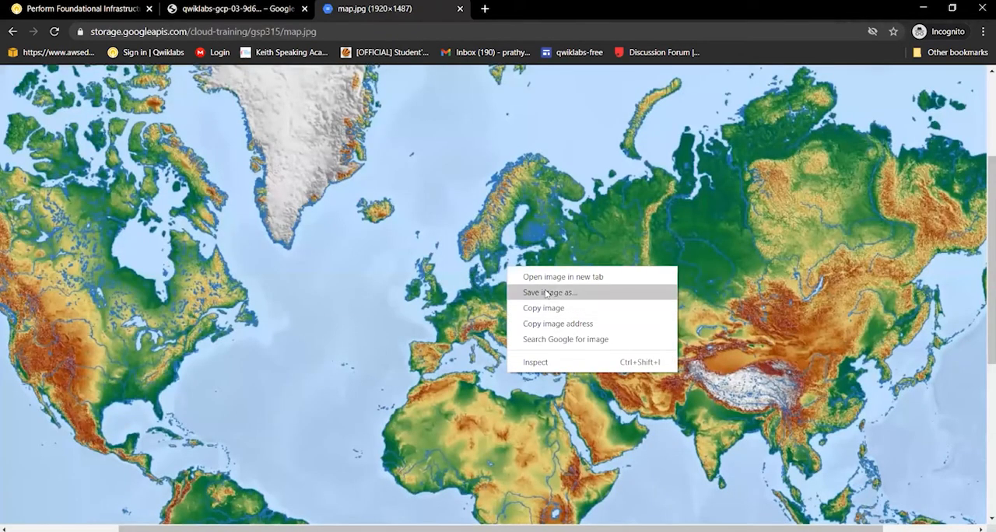
click(548, 293)
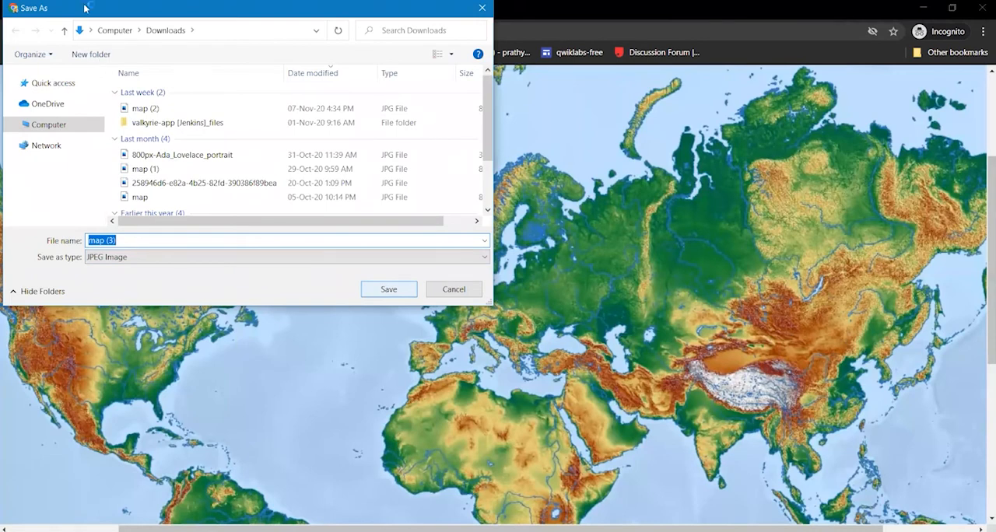
key(Return)
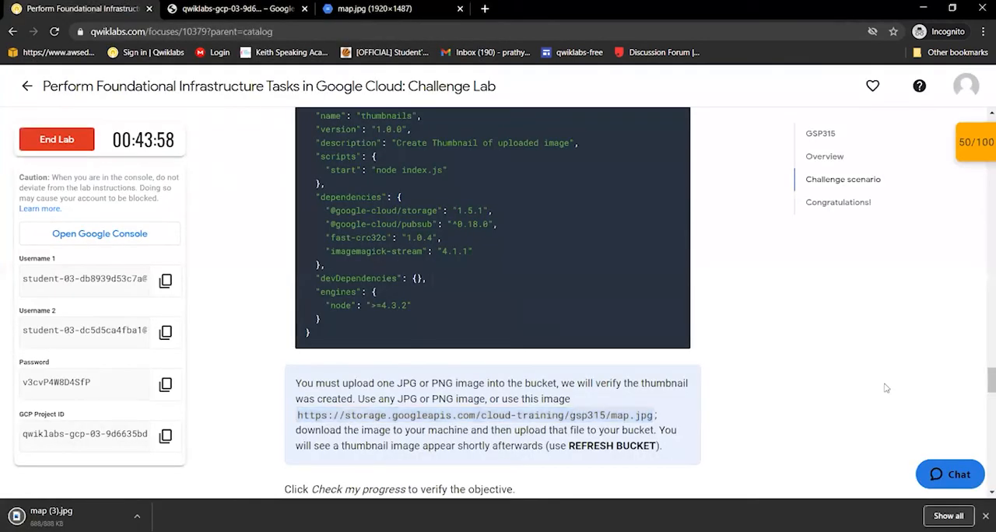
Return to the Cloud Functions creation page and deploy the thumbnail function
scroll(885, 387, down, 2)
scroll(884, 387, down, 1)
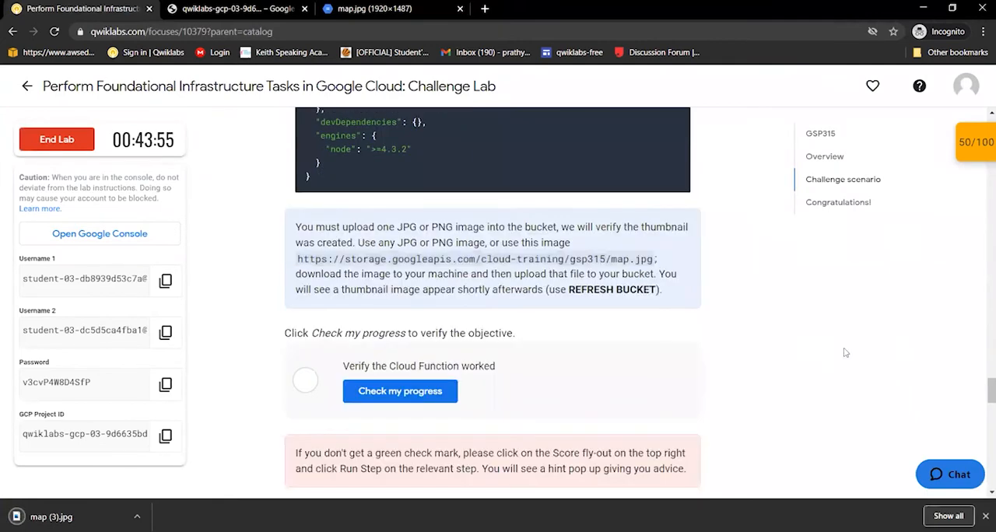
click(251, 9)
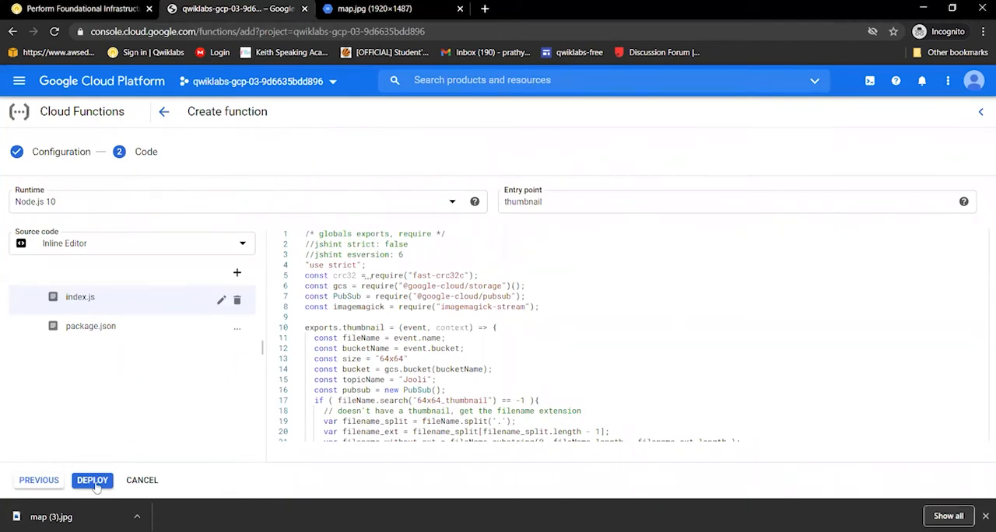
click(96, 483)
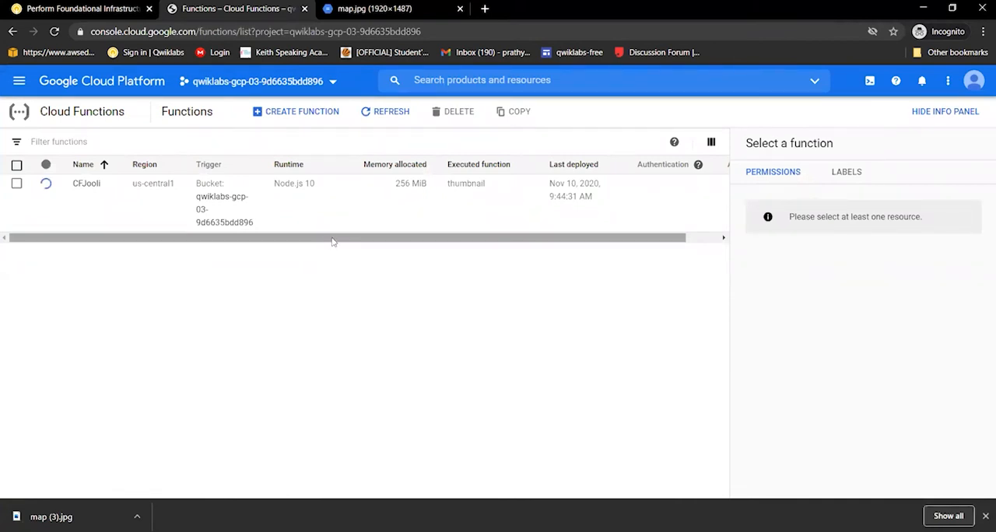
drag(330, 241, 509, 239)
drag(336, 244, 337, 245)
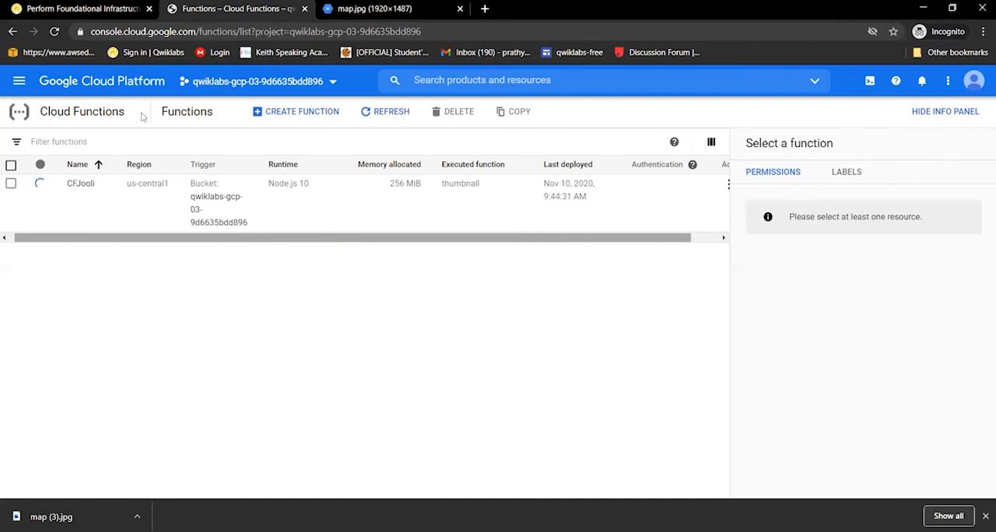
Review the lab's image upload instructions and Task 4 on removing the previous cloud engineer, and check the function's deployment status
click(62, 8)
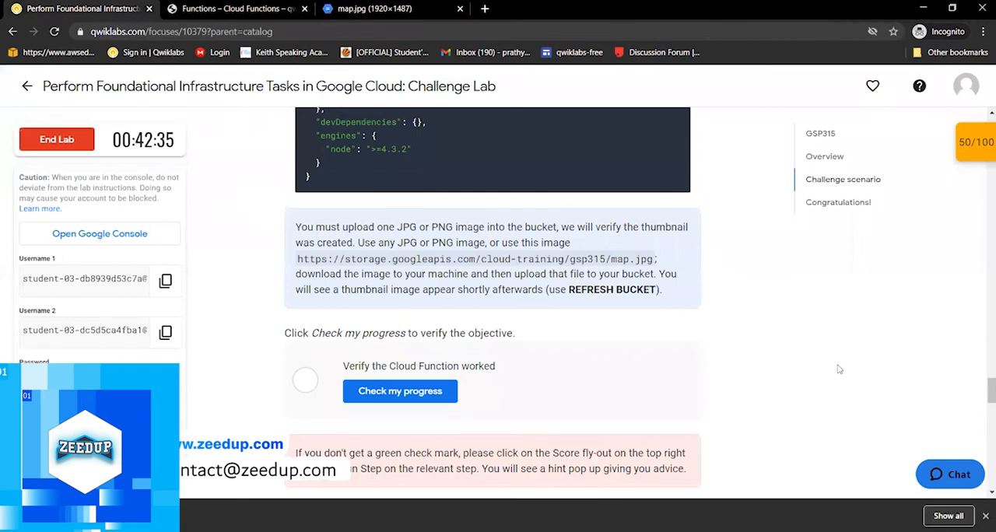
scroll(839, 370, down, 1)
scroll(838, 369, down, 3)
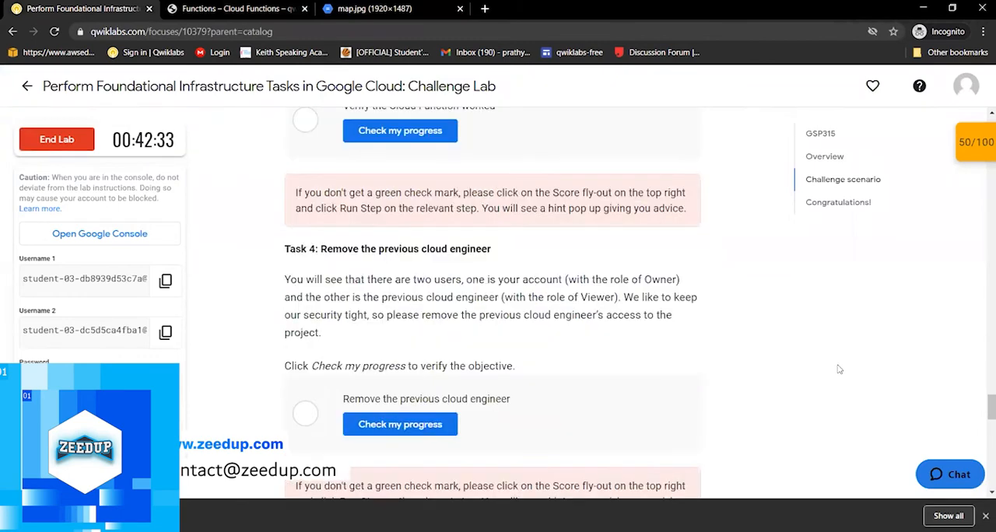
scroll(839, 370, up, 4)
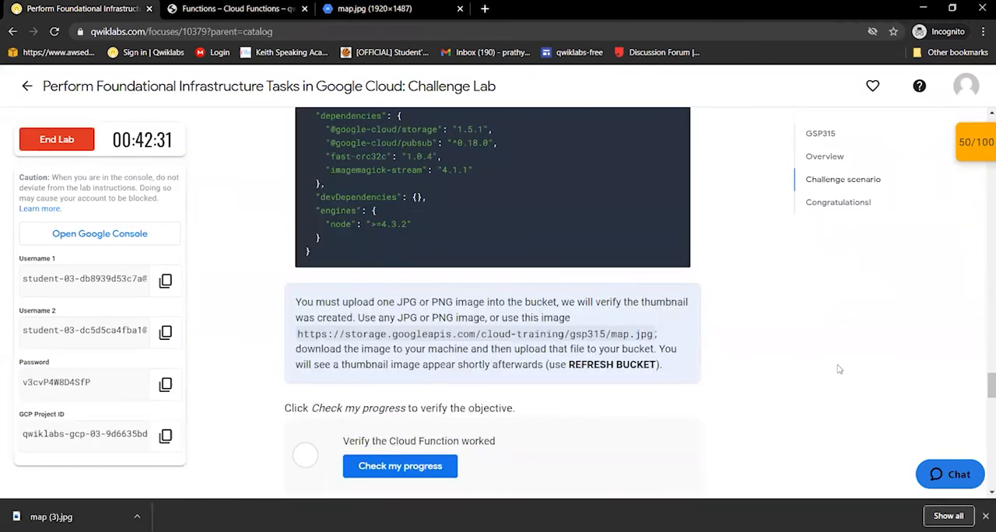
scroll(839, 369, down, 2)
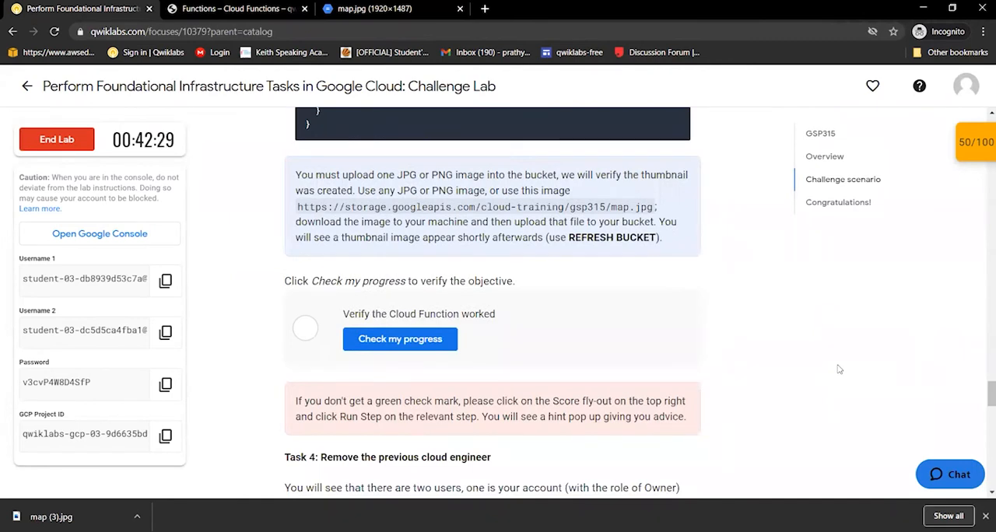
scroll(838, 369, down, 1)
scroll(839, 369, down, 5)
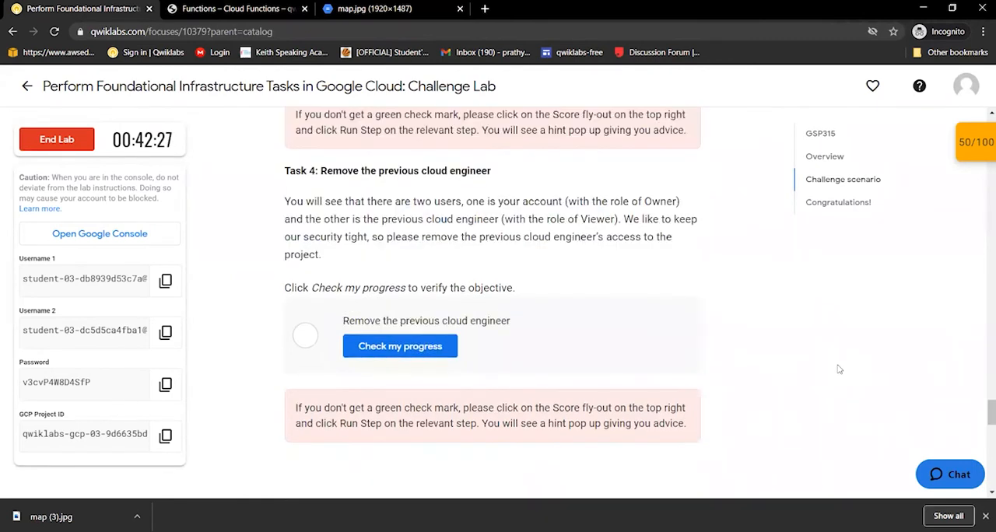
scroll(838, 369, down, 1)
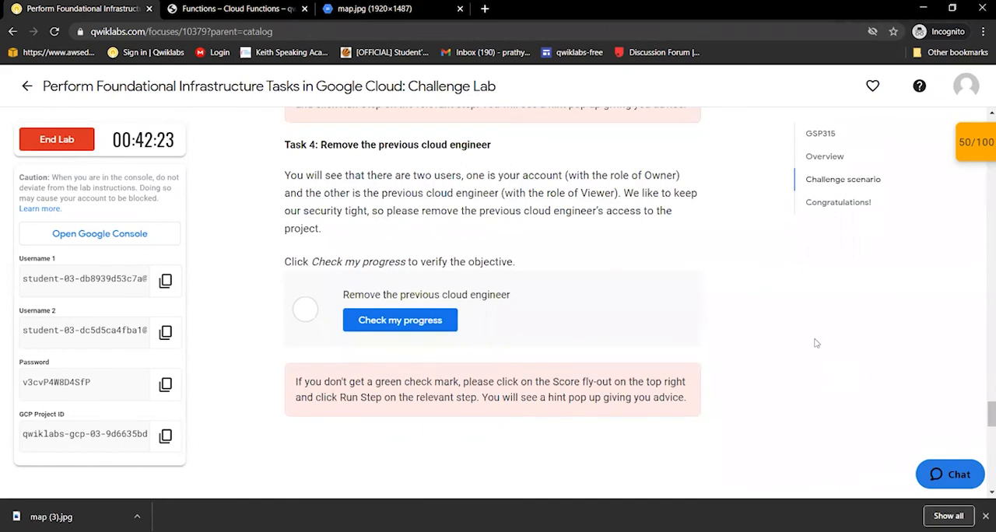
scroll(815, 343, down, 3)
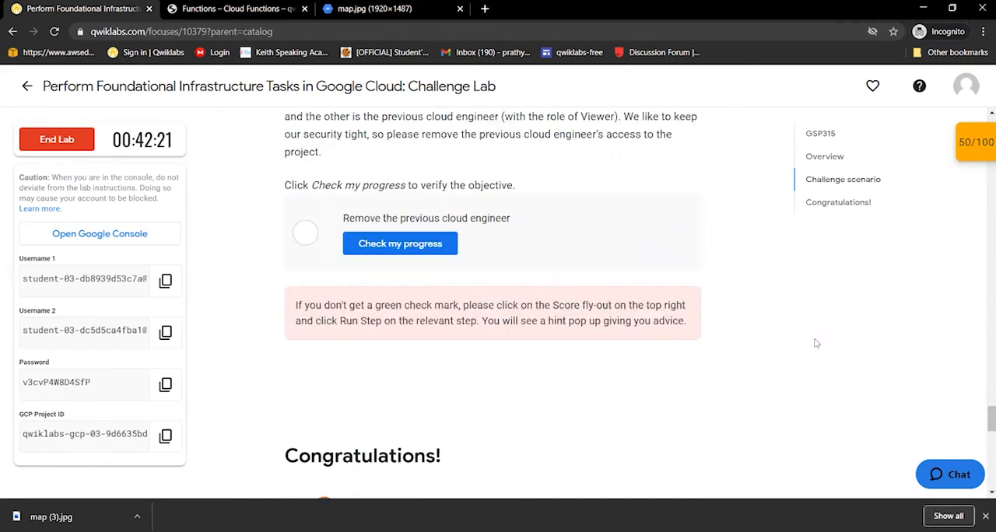
scroll(815, 343, down, 1)
scroll(815, 343, up, 2)
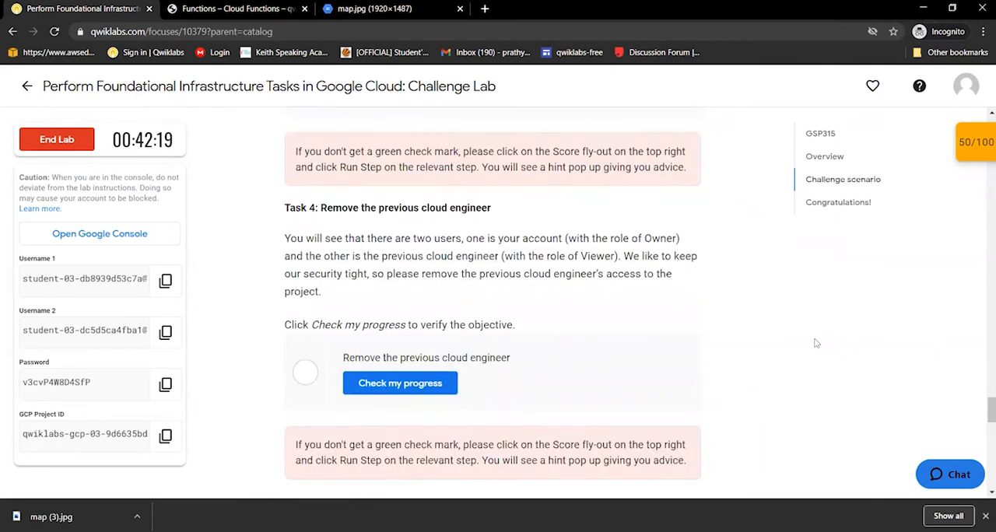
scroll(815, 343, up, 4)
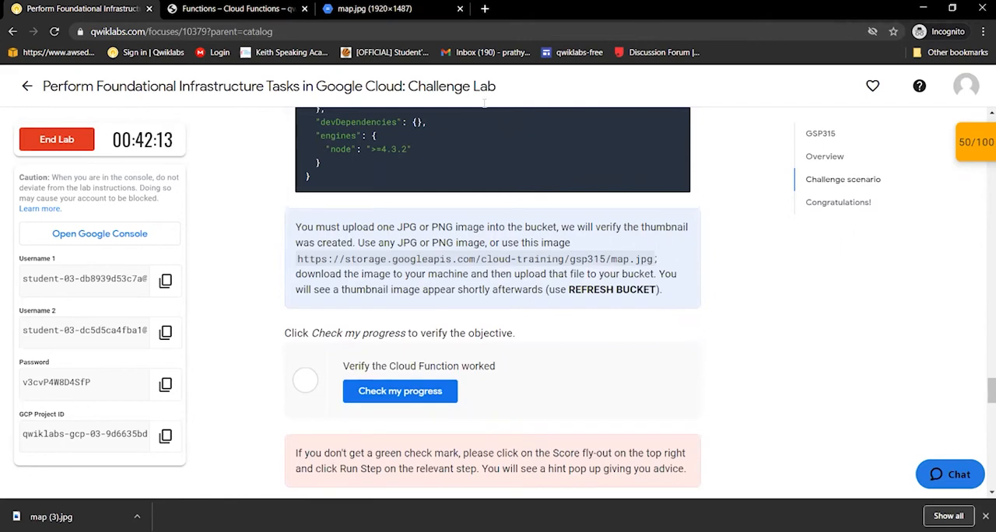
key(ctrl+Tab)
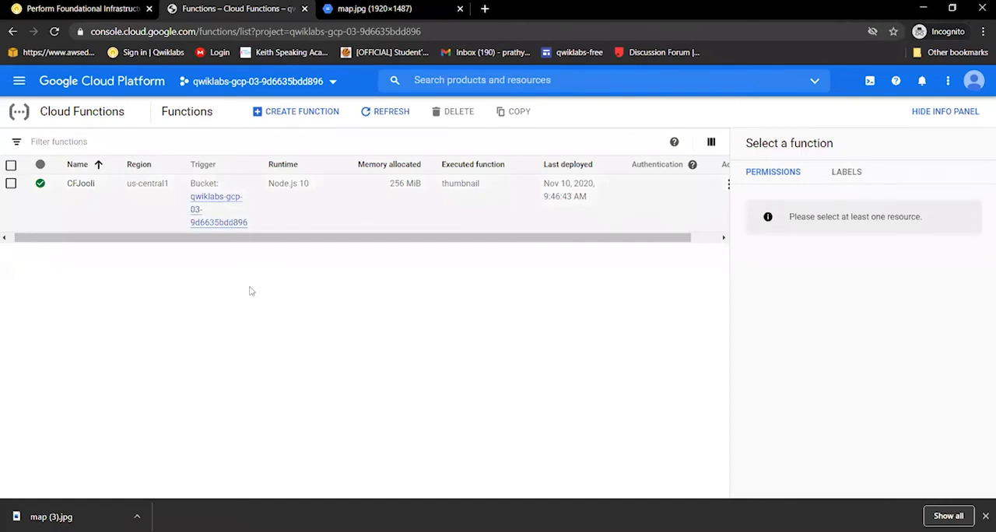
Reread the lab's image upload instructions and open the bucket qwiklabs-gcp-03-9d6635bdd896 in the console's Storage browser
click(103, 9)
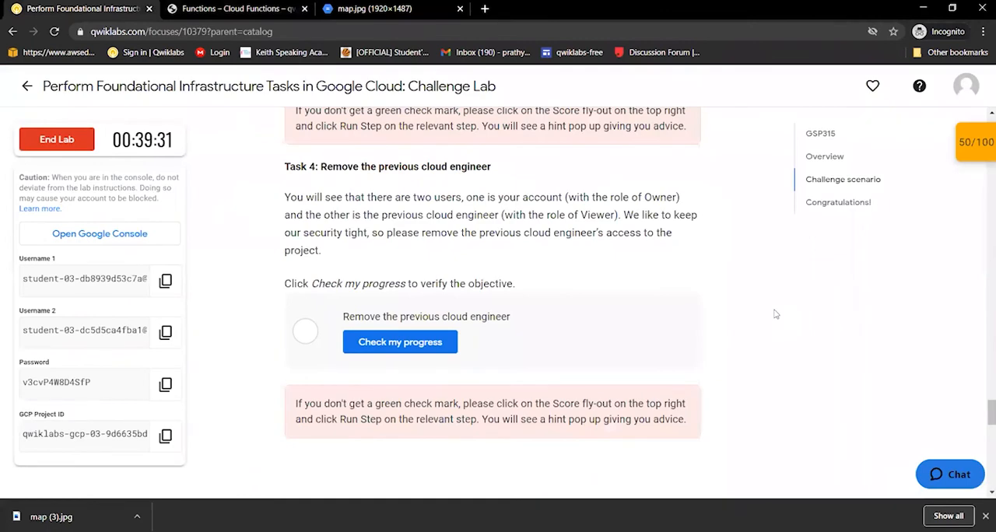
scroll(775, 314, up, 1)
scroll(775, 315, up, 1)
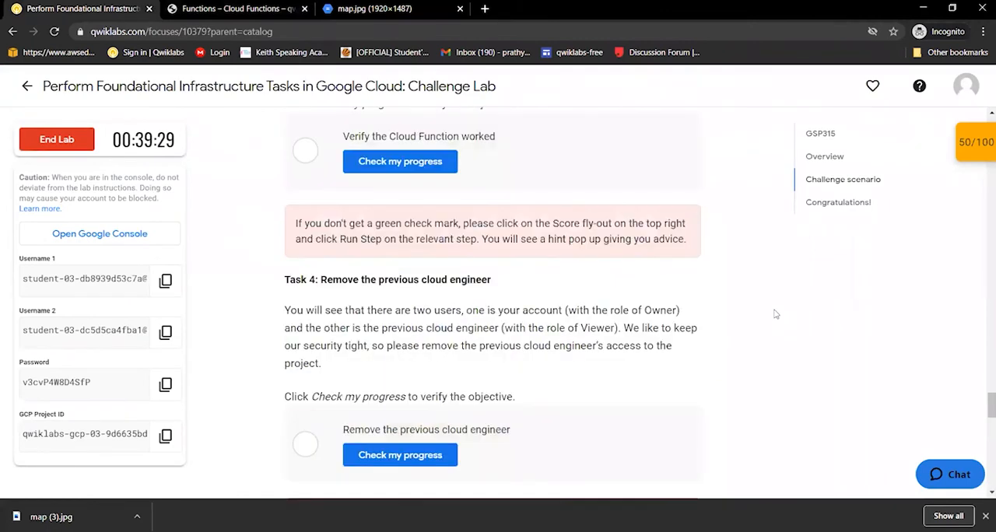
scroll(775, 314, up, 2)
scroll(774, 315, up, 1)
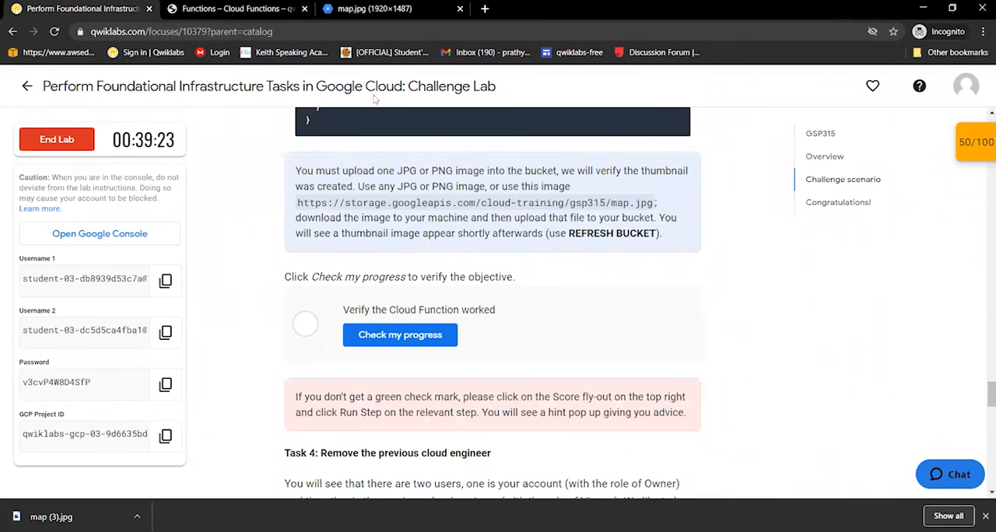
click(237, 9)
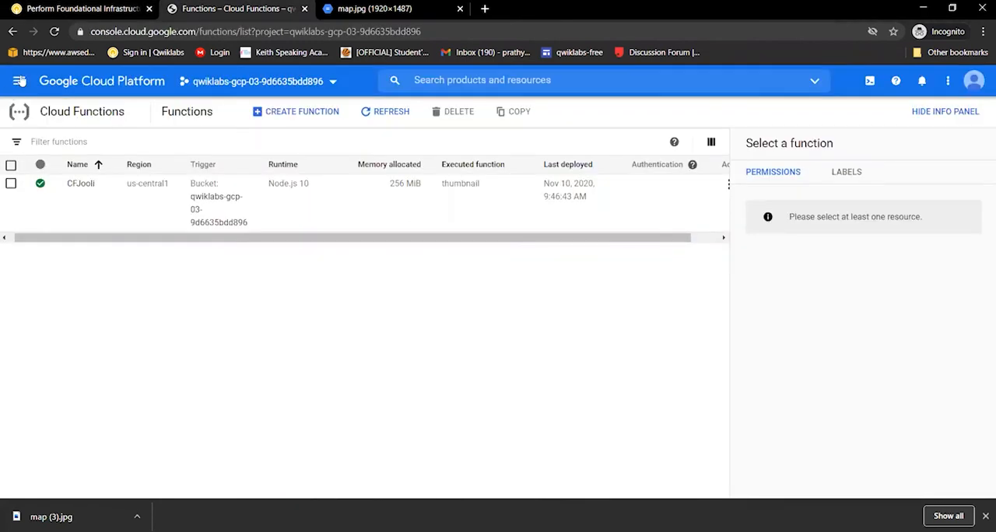
click(20, 81)
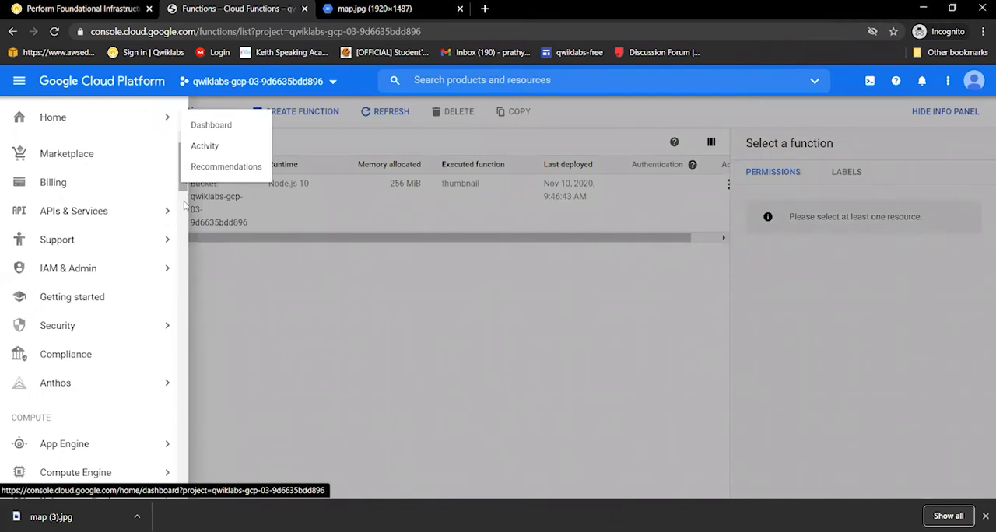
scroll(184, 210, down, 2)
scroll(184, 217, down, 1)
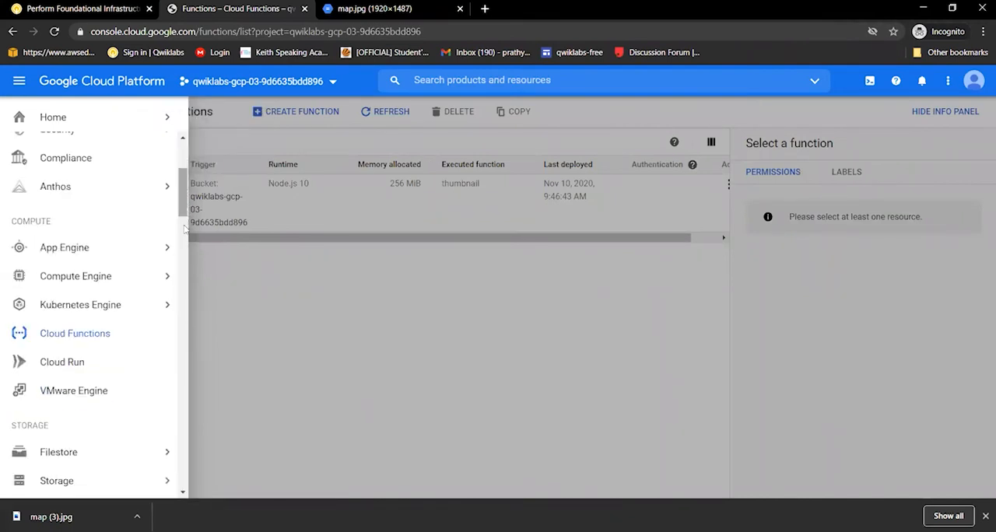
scroll(69, 333, down, 2)
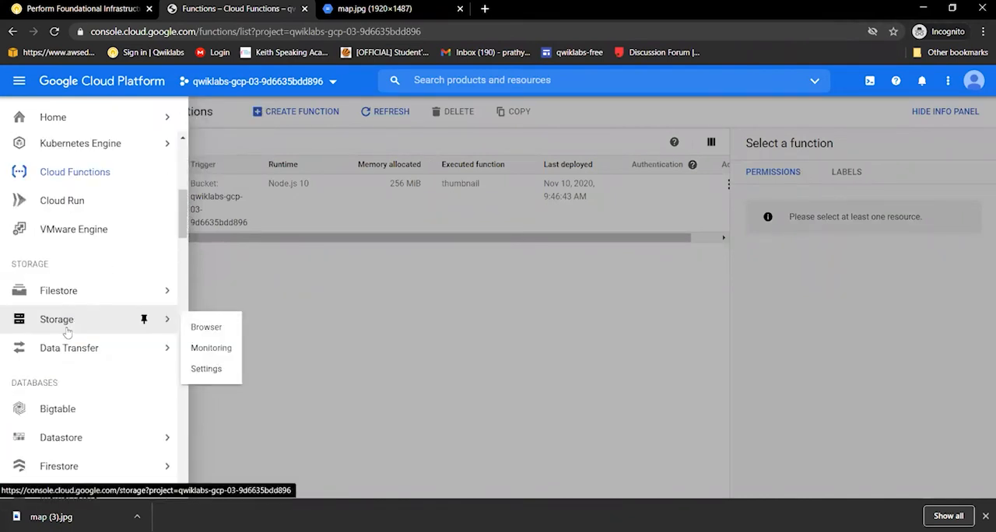
click(67, 329)
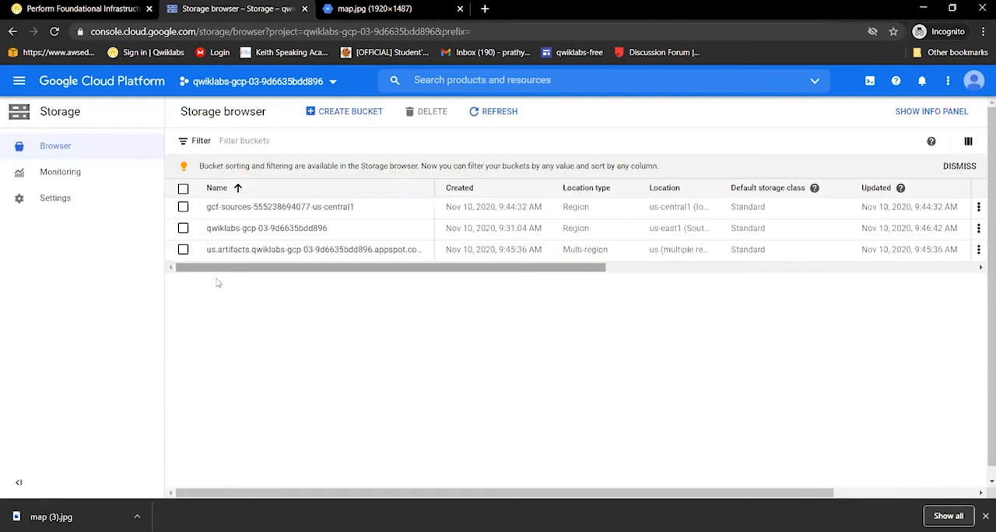
click(235, 228)
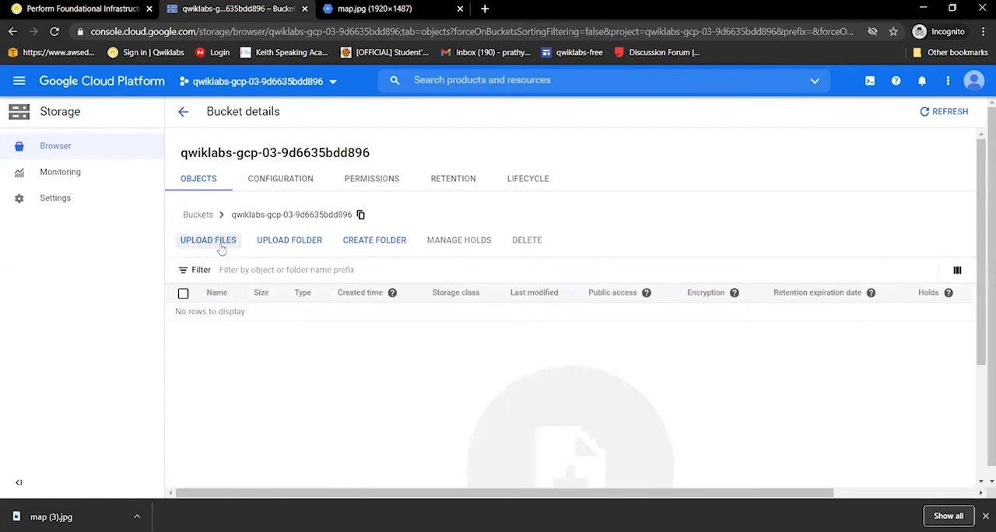
Upload the image file map (3) from the Downloads folder into the bucket
click(220, 246)
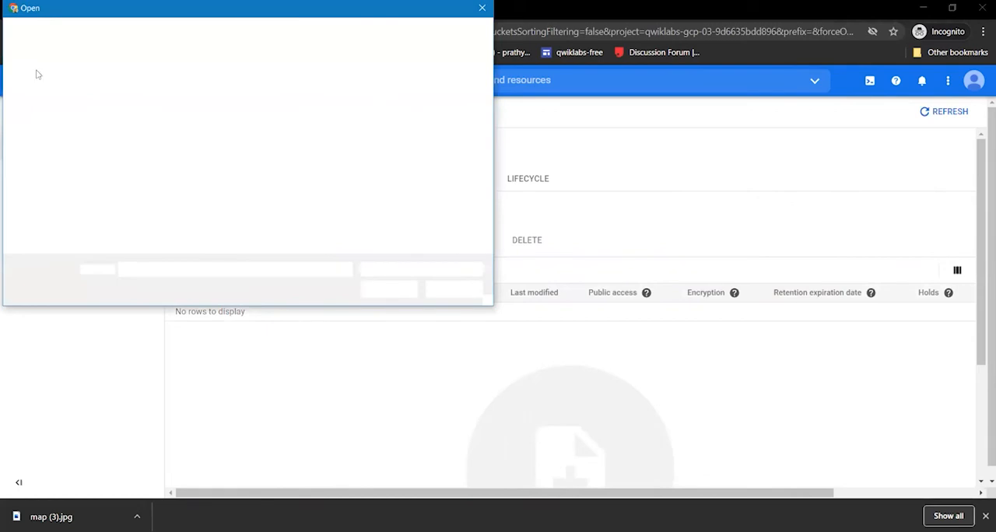
click(51, 126)
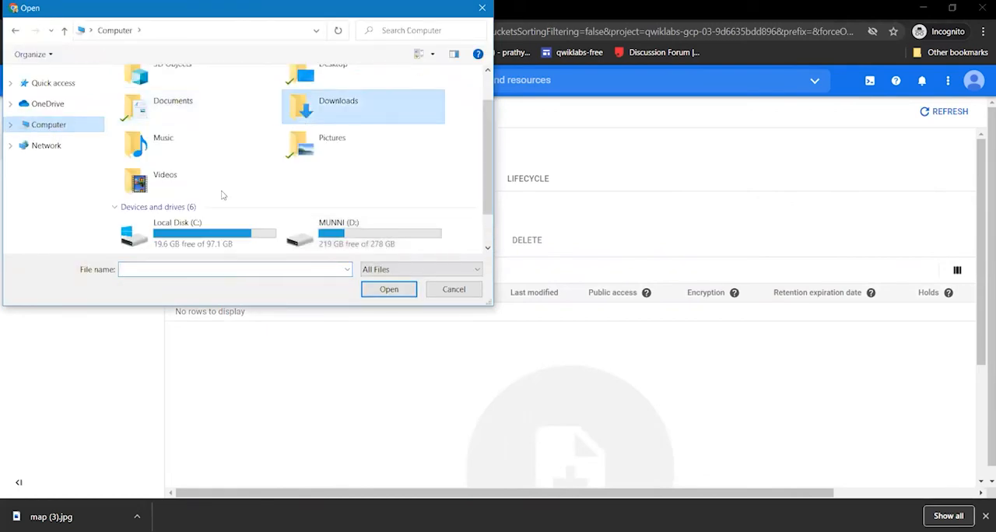
click(207, 164)
double_click(305, 117)
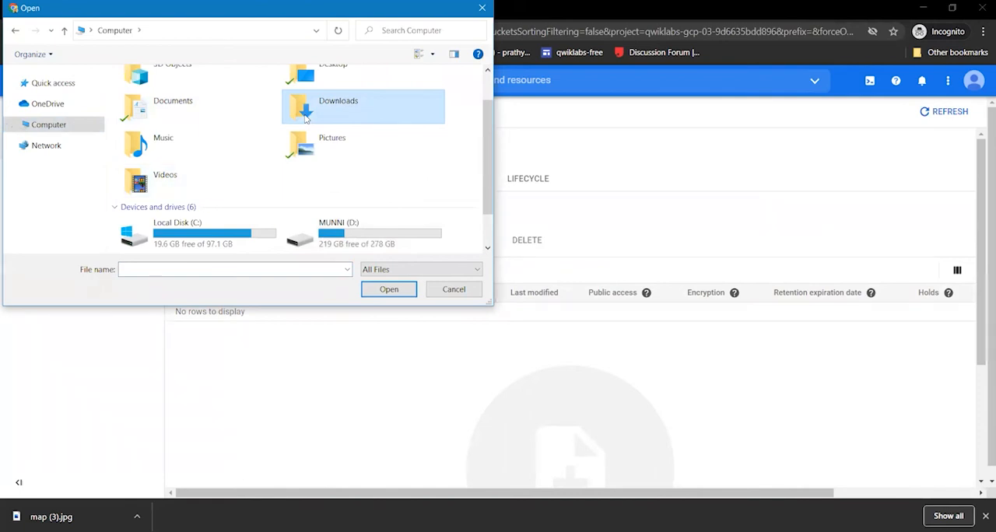
click(143, 111)
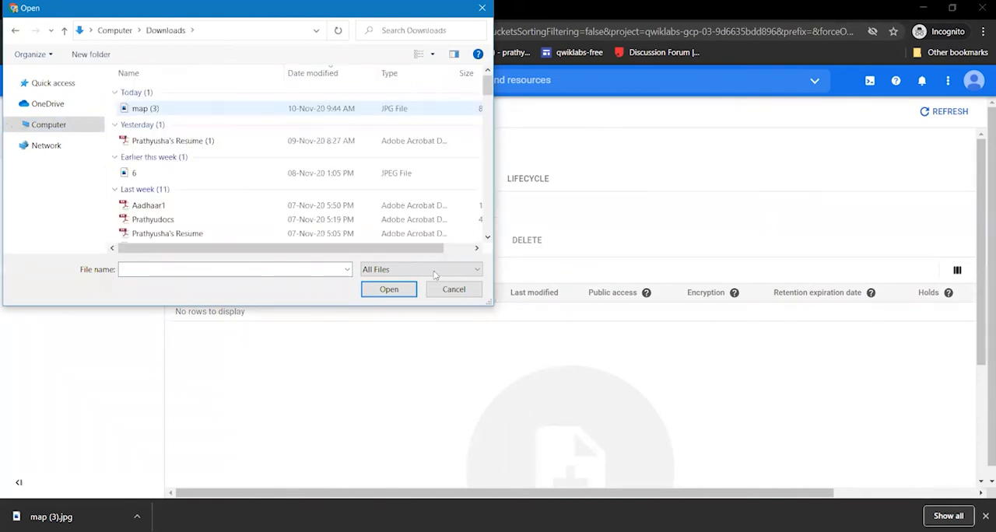
click(386, 290)
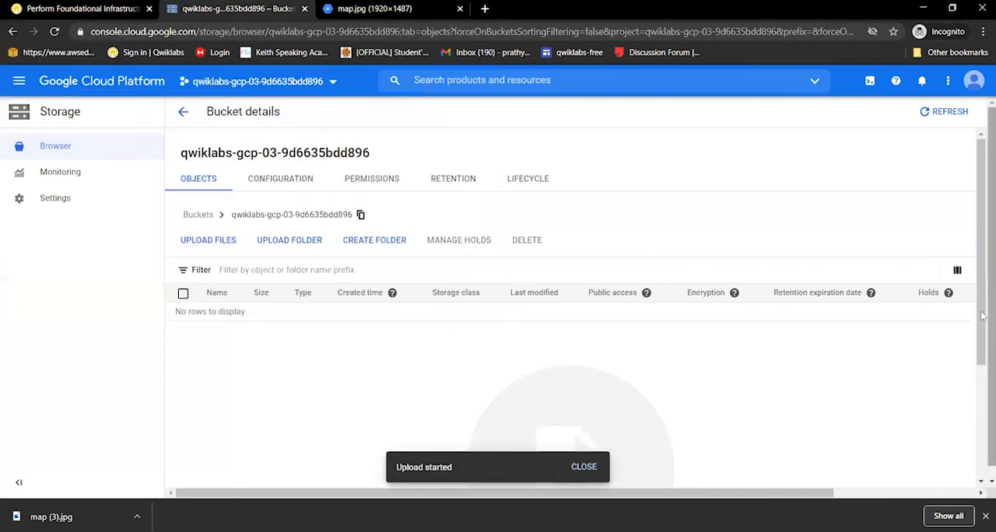
scroll(981, 395, down, 2)
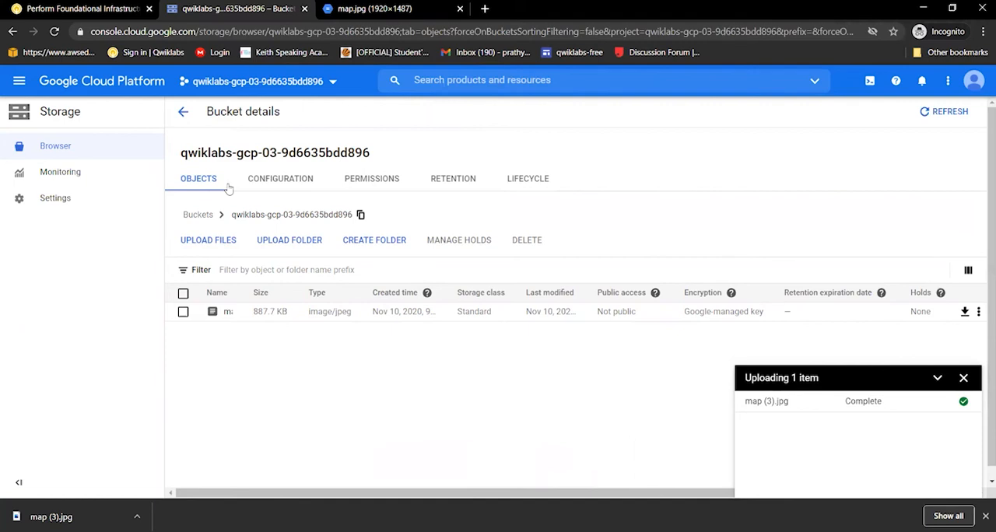
Return to the lab page, run the progress check for "Verify the Cloud Function worked", and review the checkpoint scores
click(101, 9)
click(422, 335)
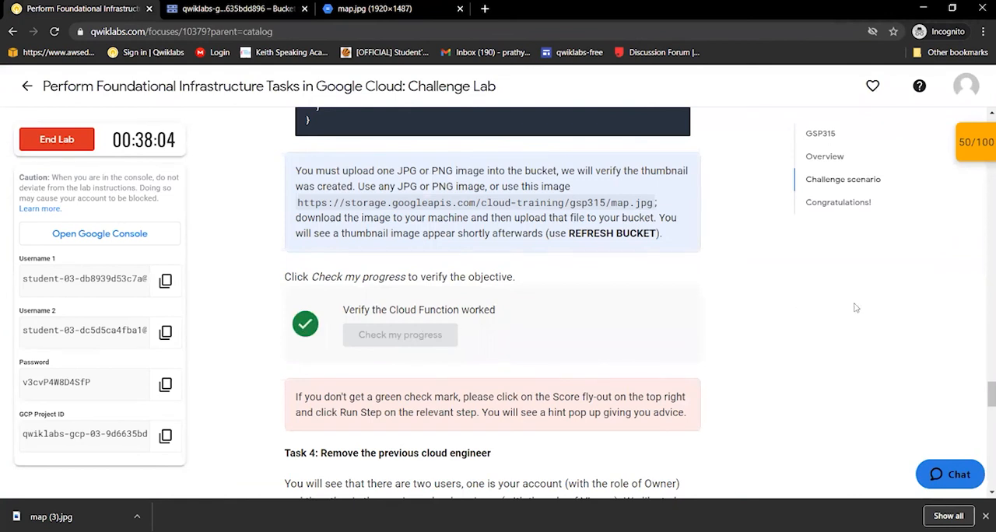
click(978, 143)
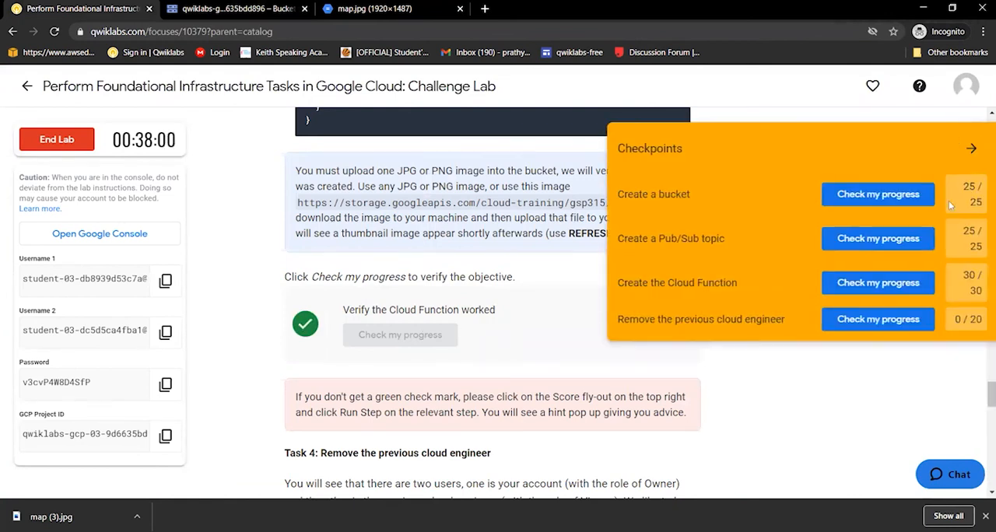
click(972, 149)
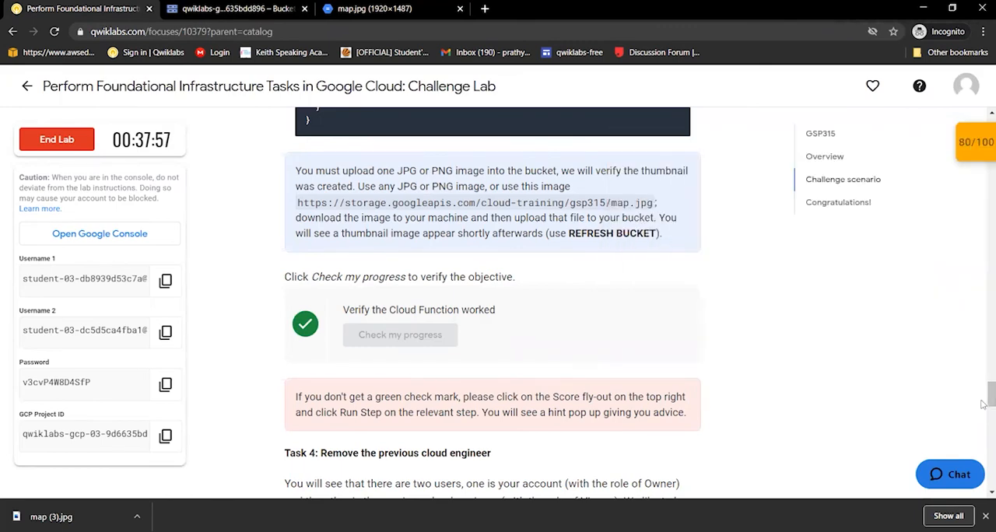
Read Task 4, open the project's IAM permissions in the Cloud console, and find the student accounts in the member list
drag(986, 398, 985, 416)
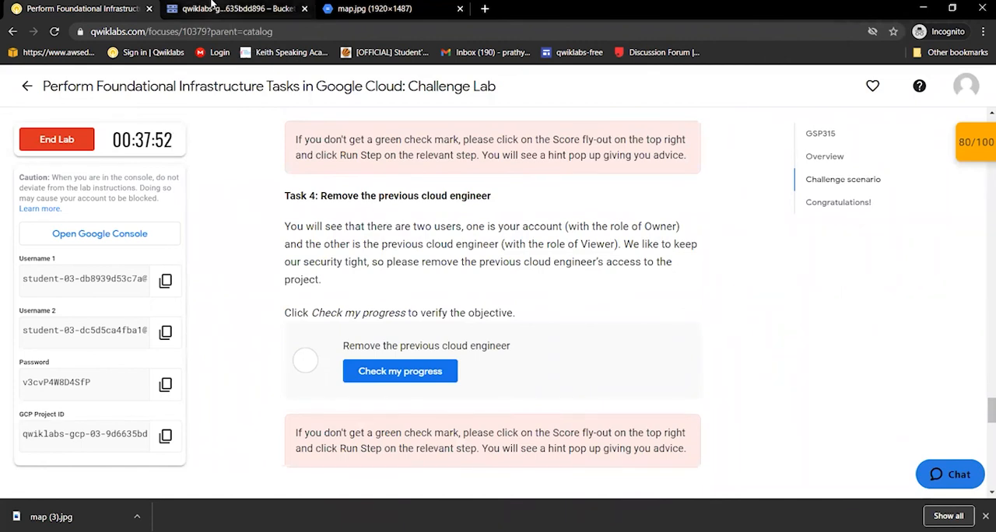
click(211, 7)
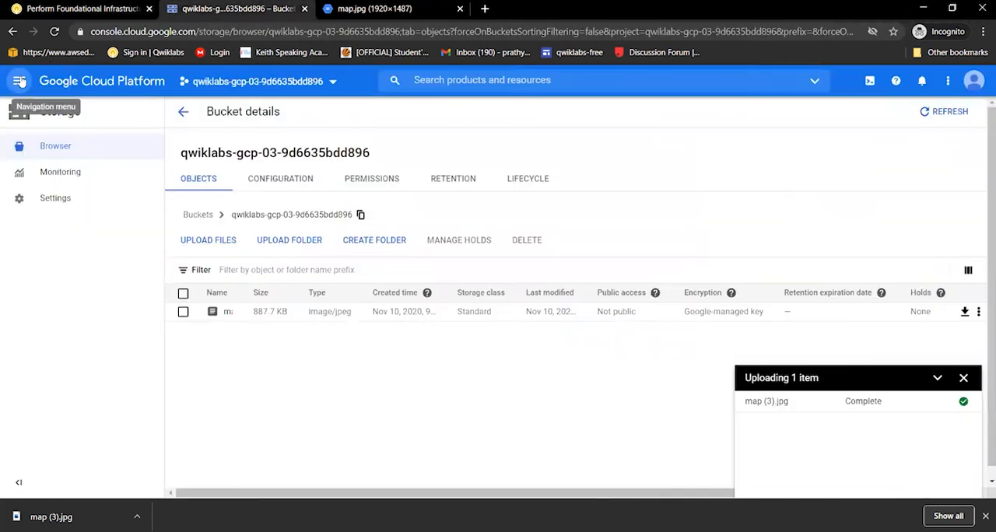
click(18, 81)
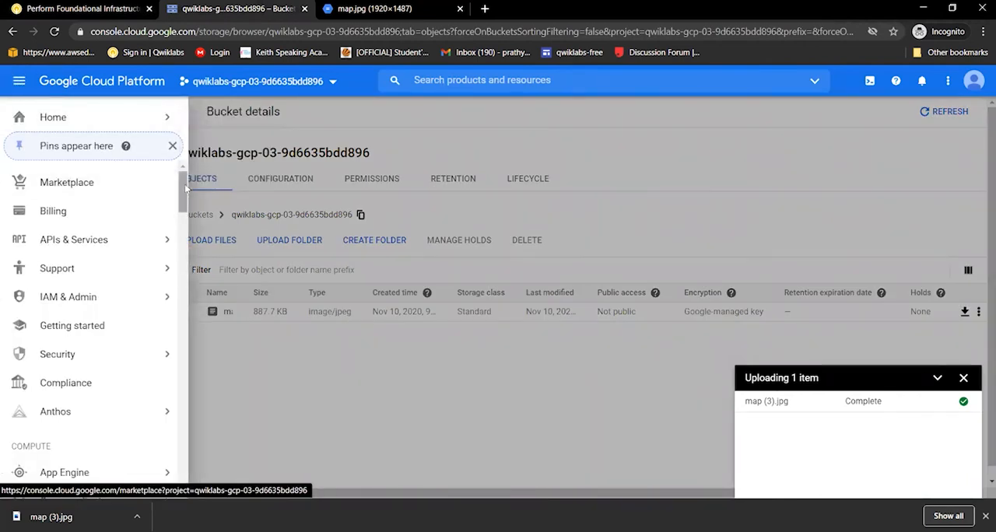
click(56, 298)
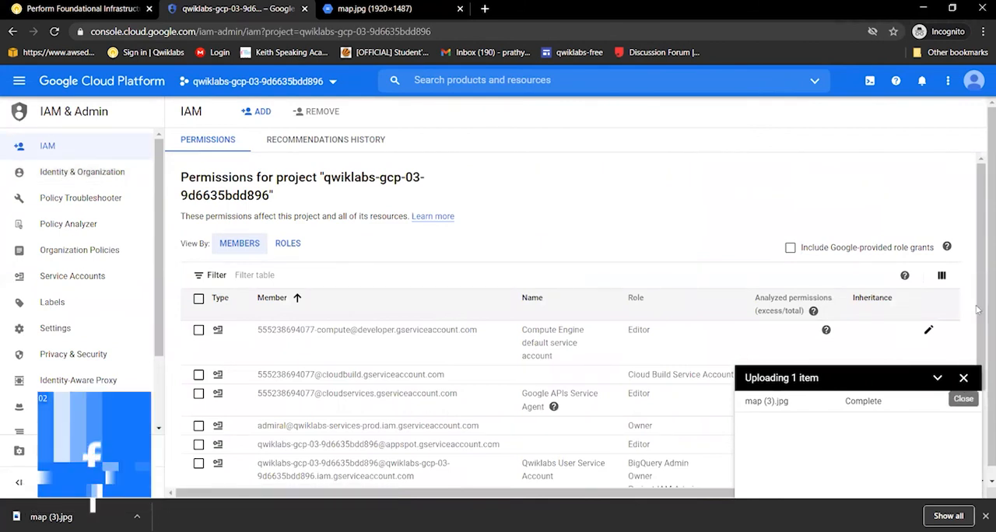
click(963, 379)
scroll(981, 395, down, 1)
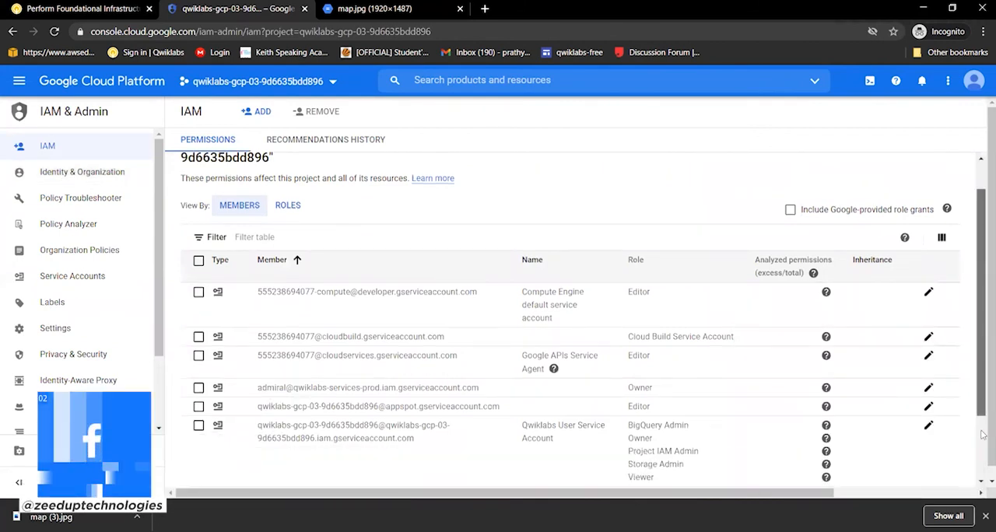
scroll(982, 435, down, 2)
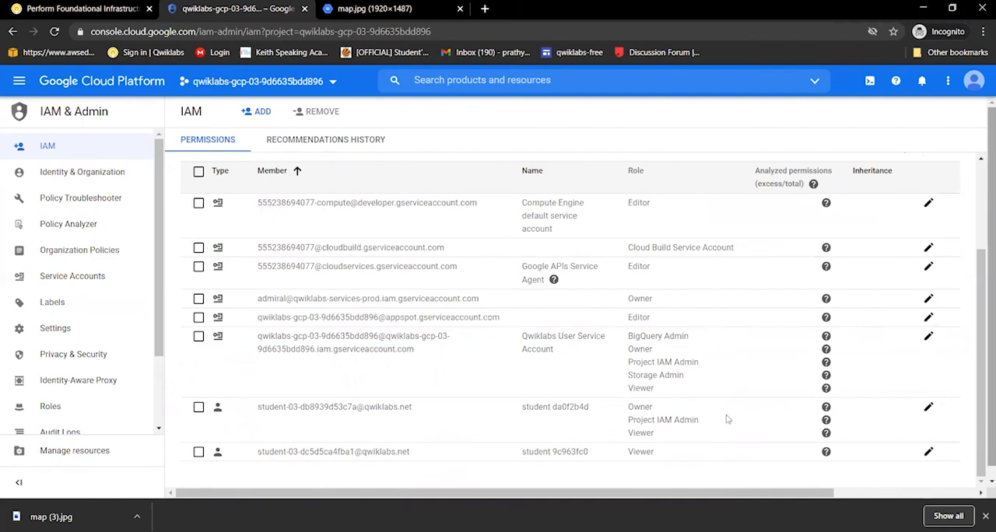
Remove the Viewer role from the previous cloud engineer's student account, save the permissions, and run the lab's Task 4 progress check
click(70, 7)
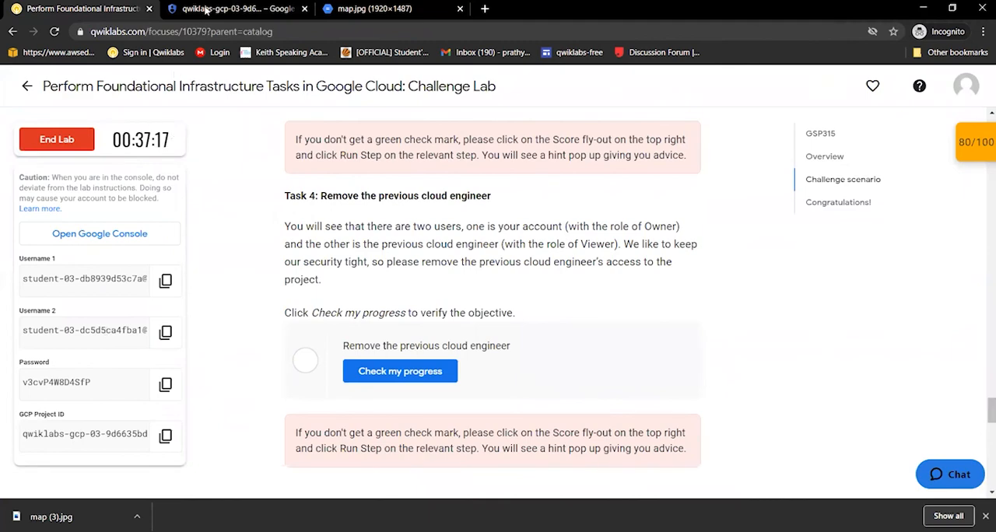
key(ctrl+Tab)
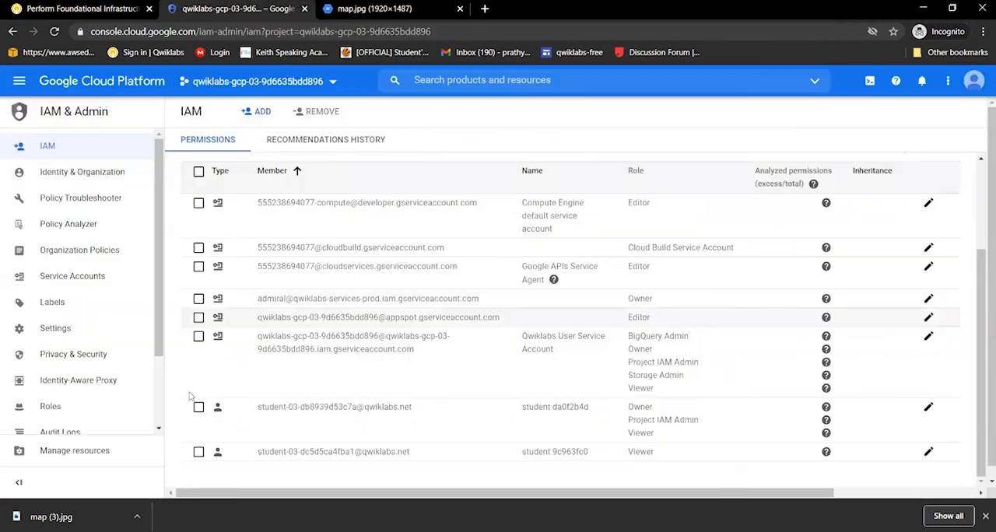
click(198, 452)
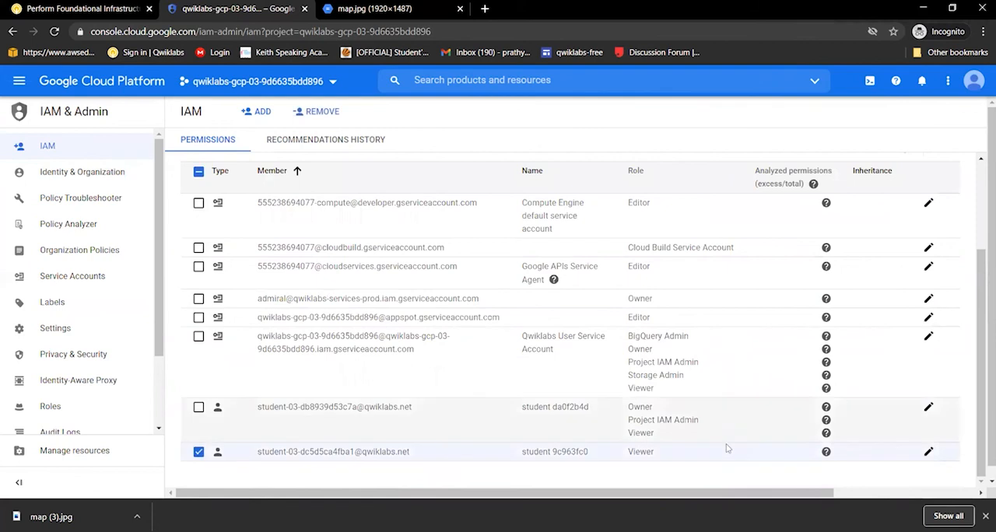
click(926, 452)
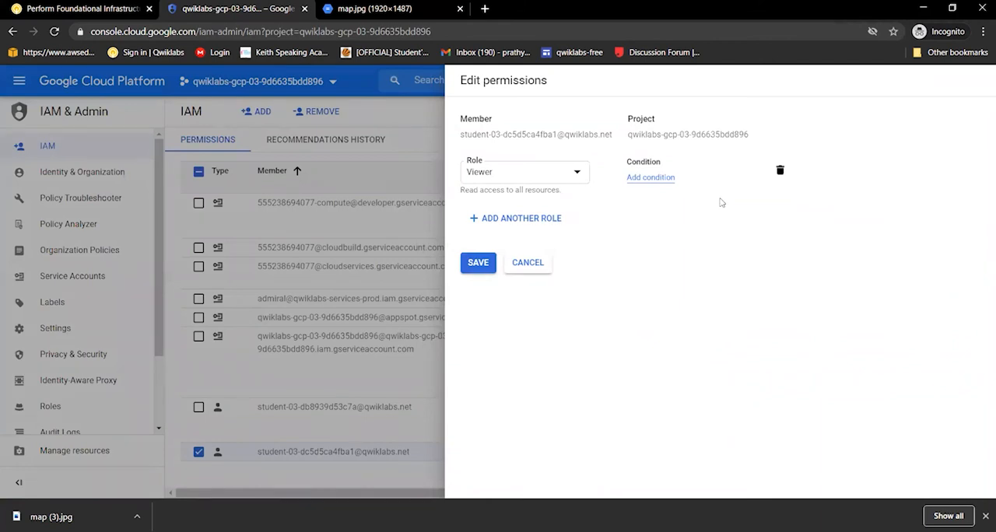
click(779, 170)
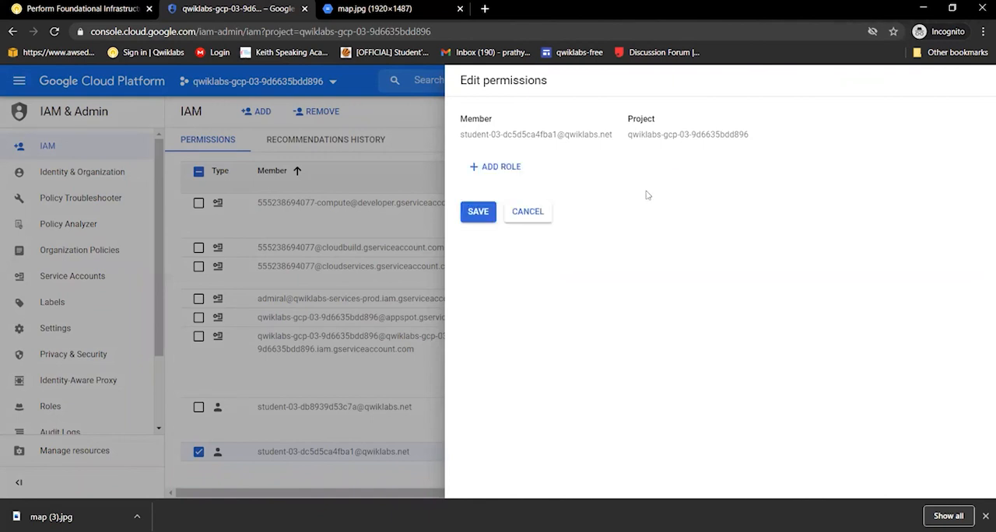
click(476, 213)
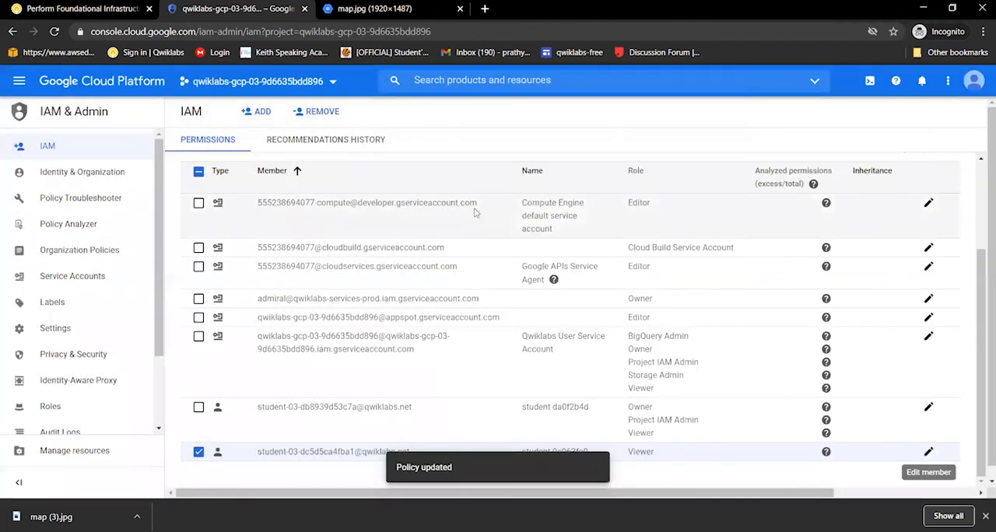
click(81, 7)
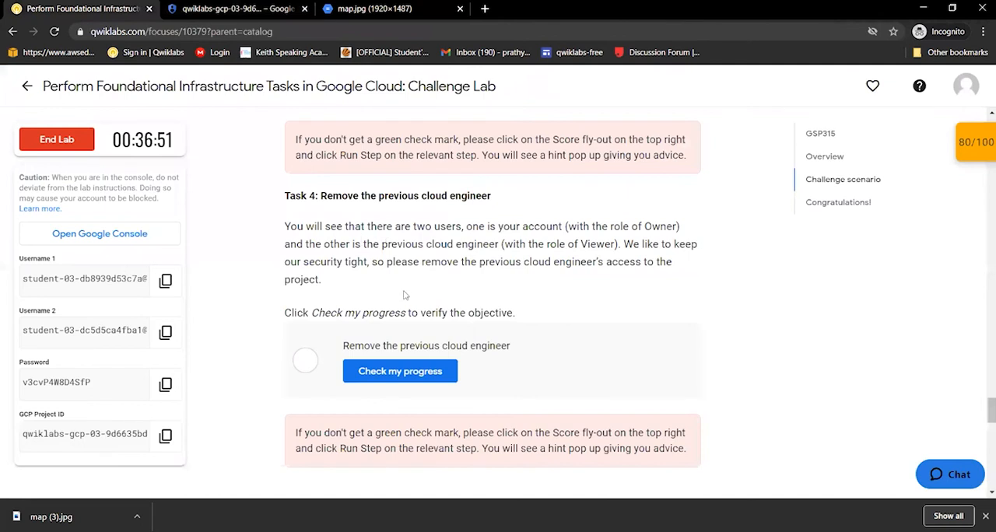
click(407, 376)
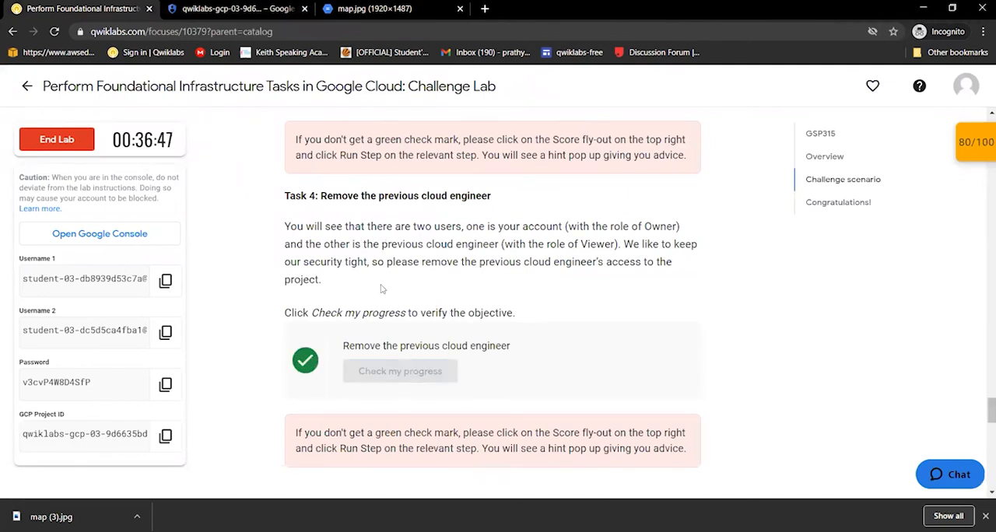